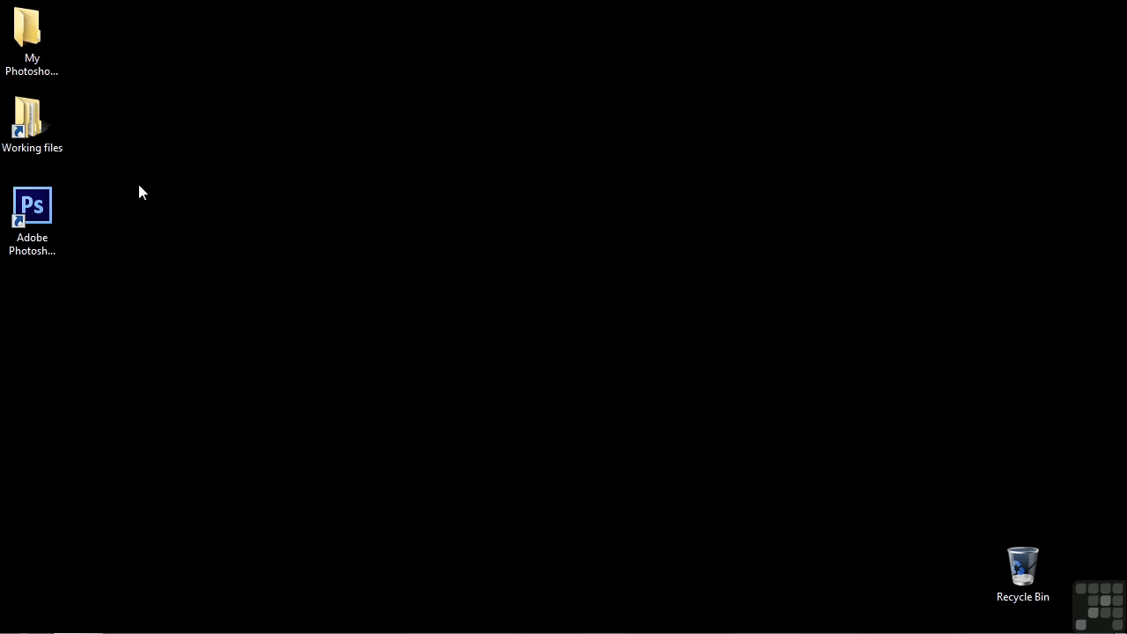
Step: Launch Photoshop and create a transparent 1200 × 1200 pixel RGB document at 300 pixels/inch
click(46, 197)
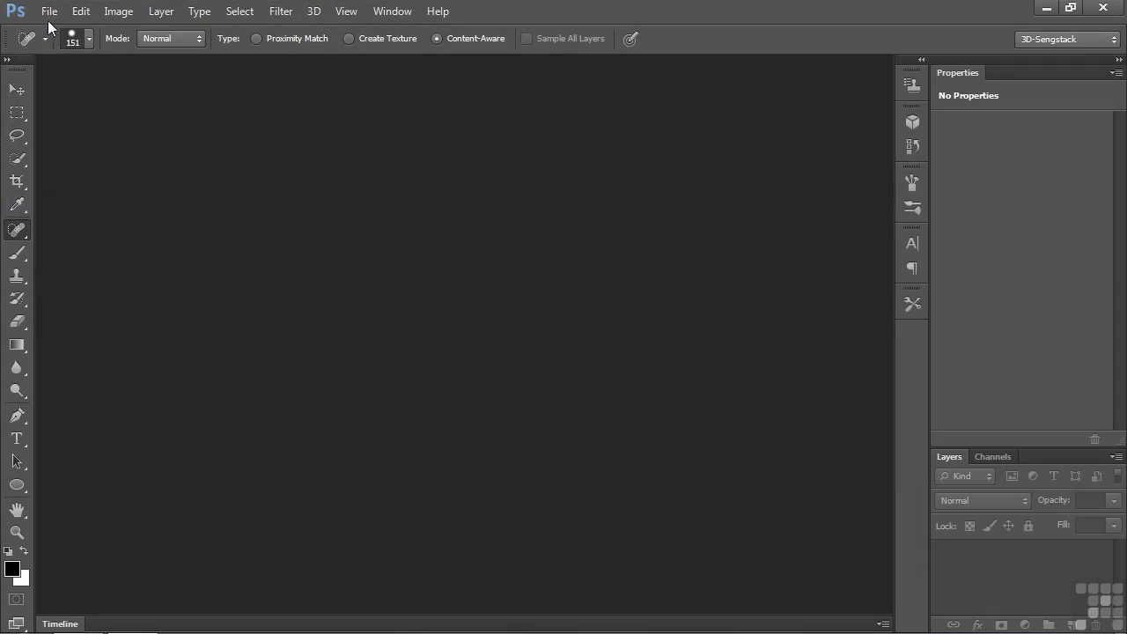
click(50, 11)
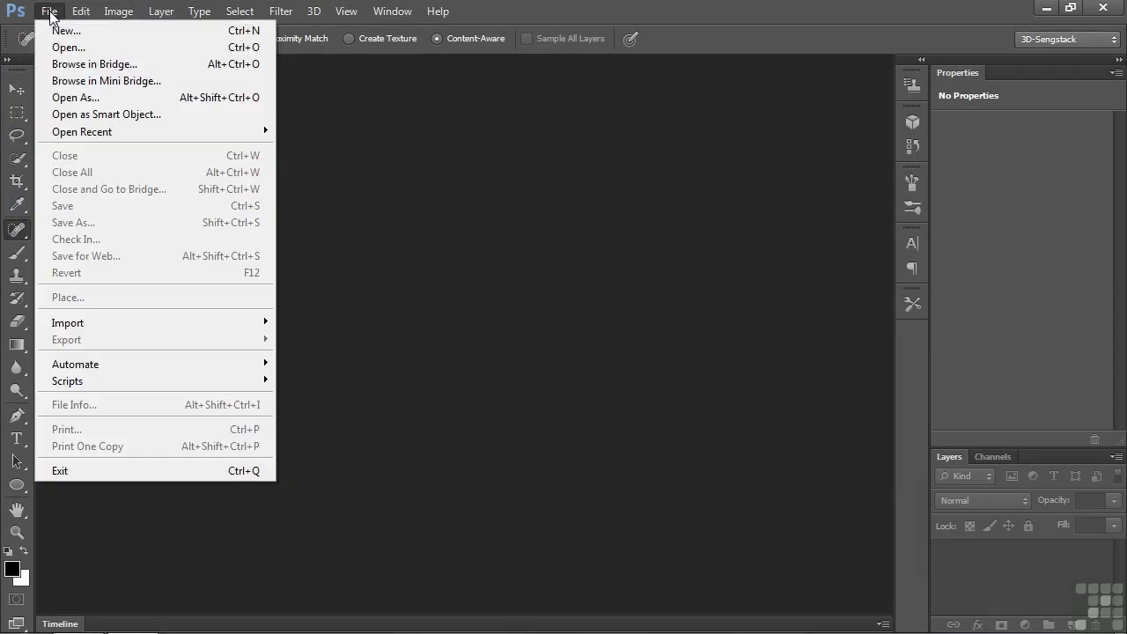
click(61, 30)
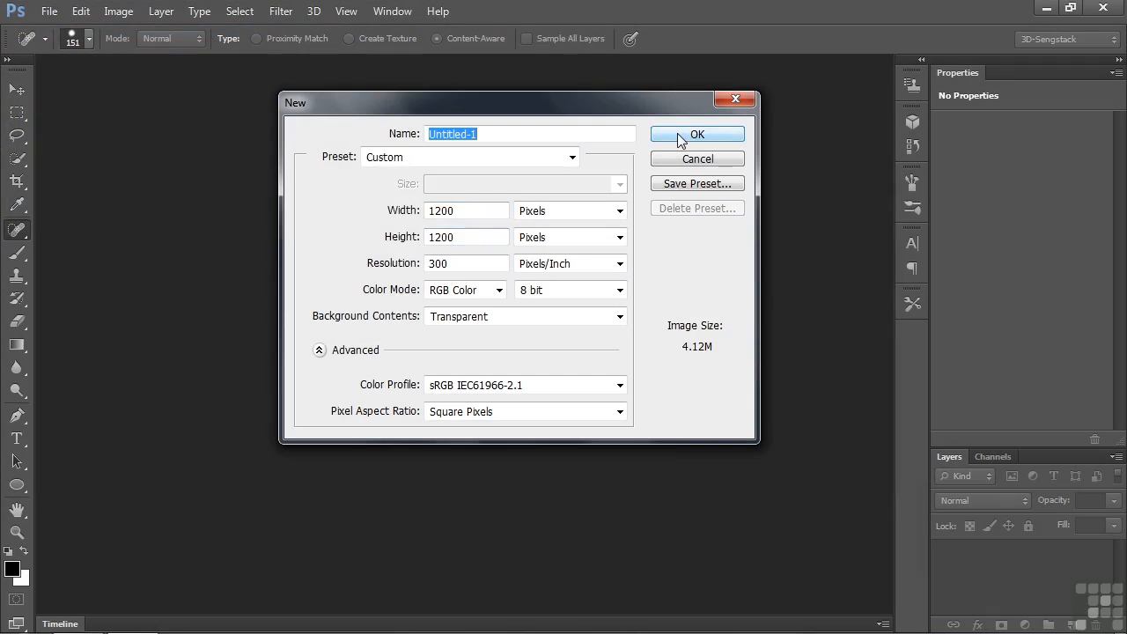
click(679, 138)
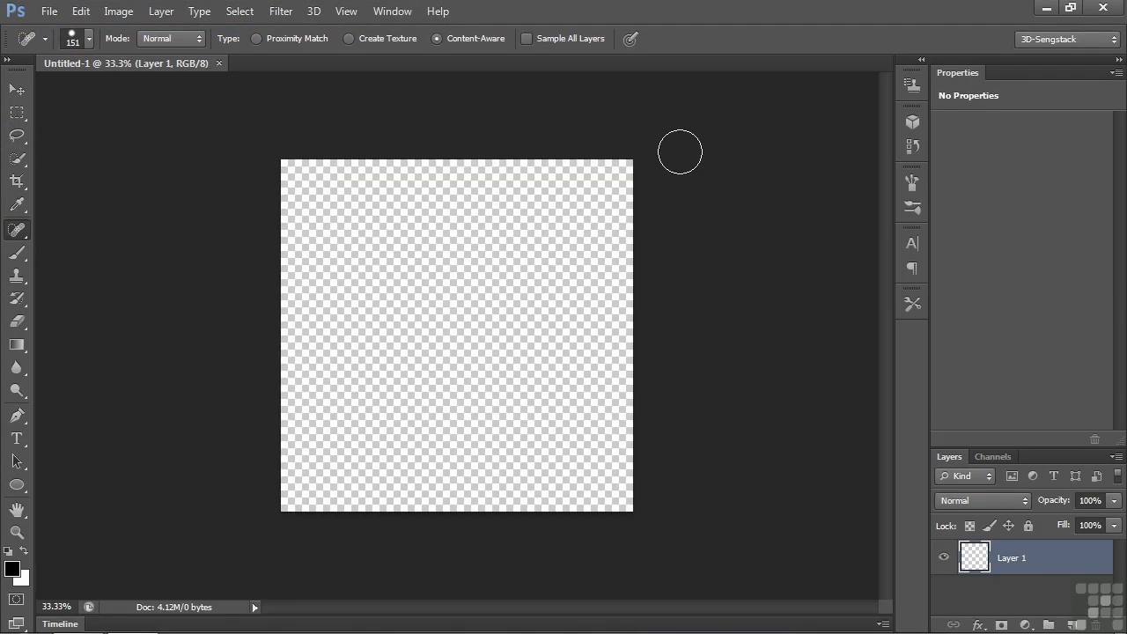
Step: Create a 3D Donut mesh preset from the blank layer and orbit the camera to look down on it
click(911, 123)
click(792, 216)
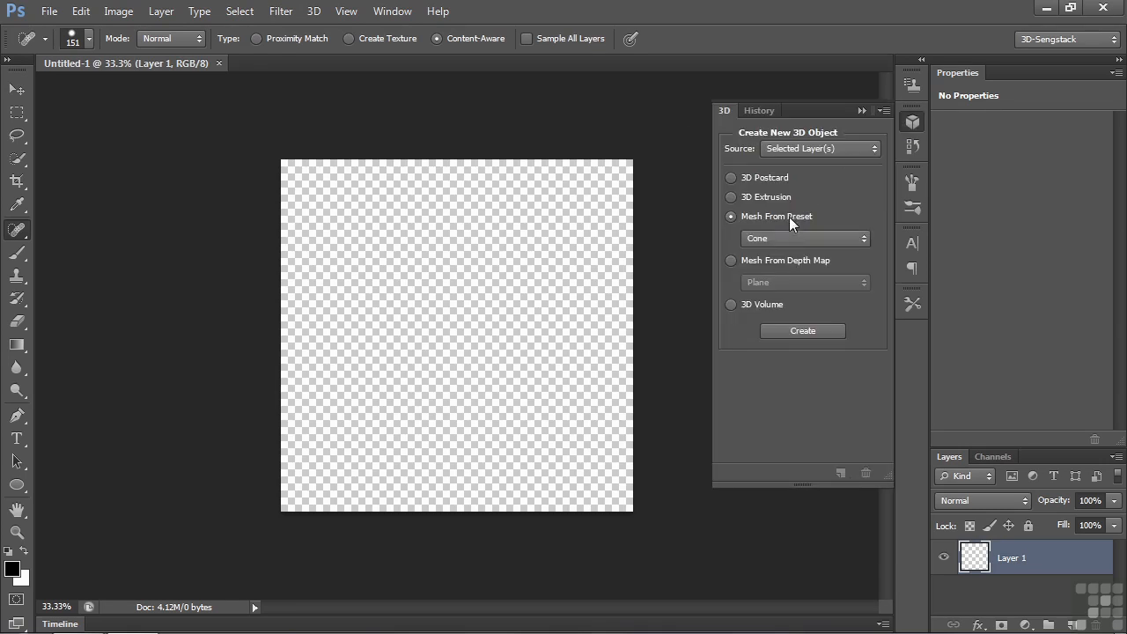
click(803, 238)
click(830, 314)
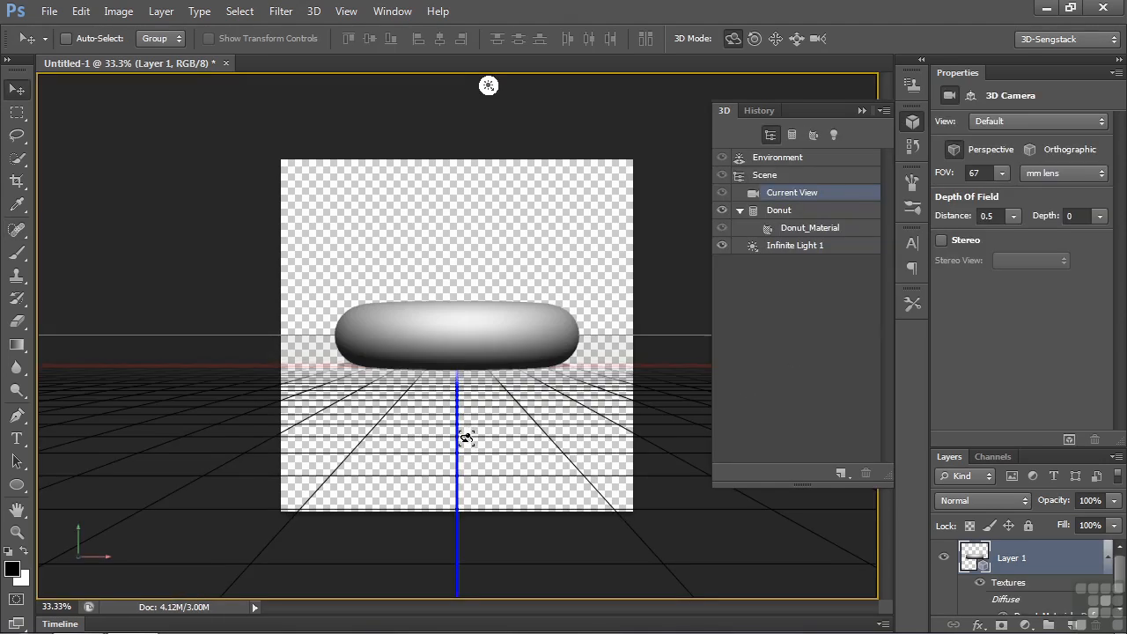
drag(466, 455, 467, 458)
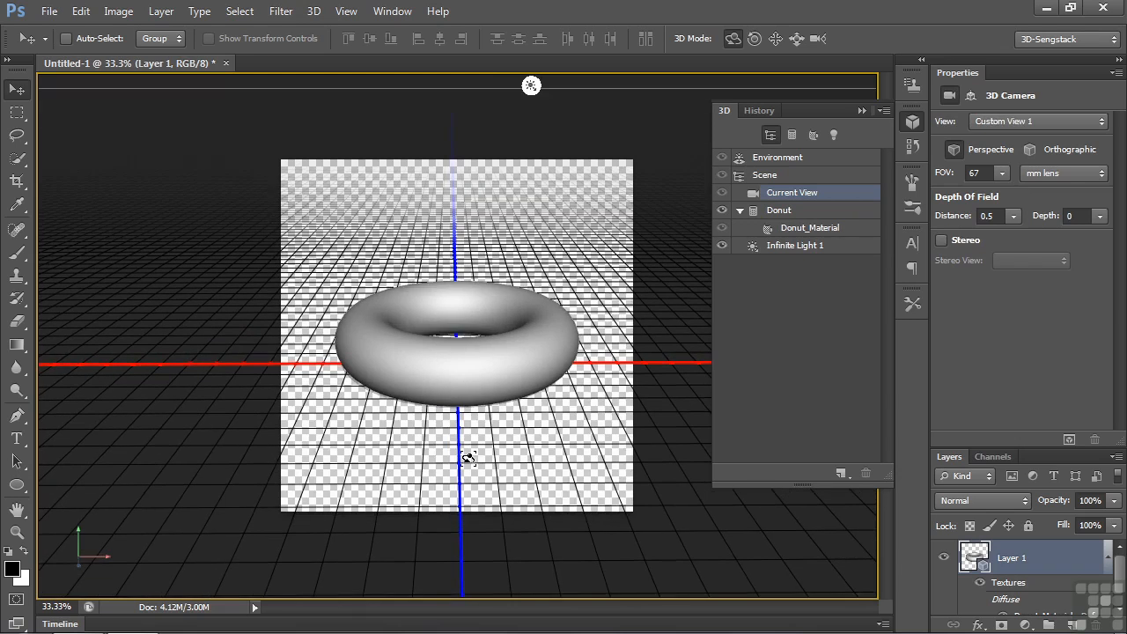
Step: Compare the Environment and Donut_Material properties, and set the environment's IBL intensity to 104%
click(770, 160)
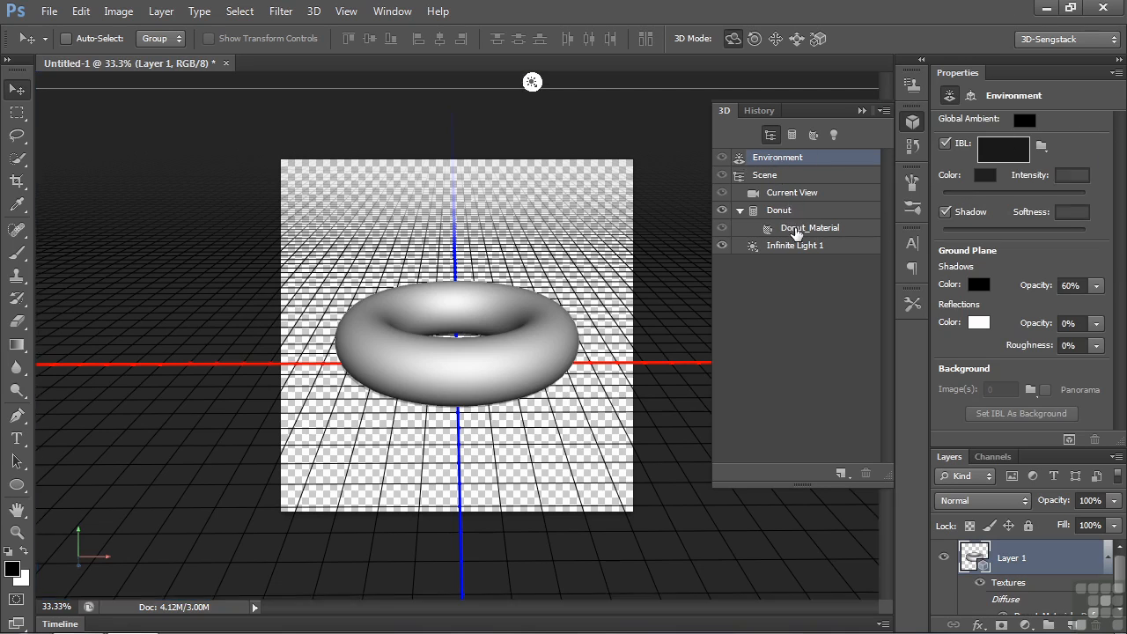
click(794, 229)
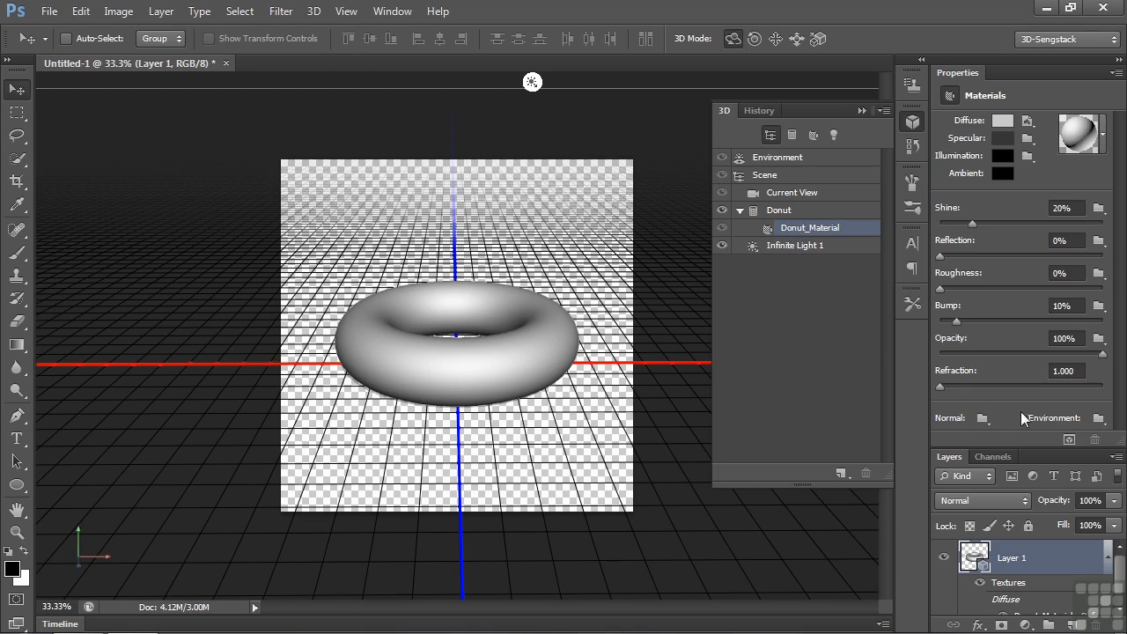
click(778, 159)
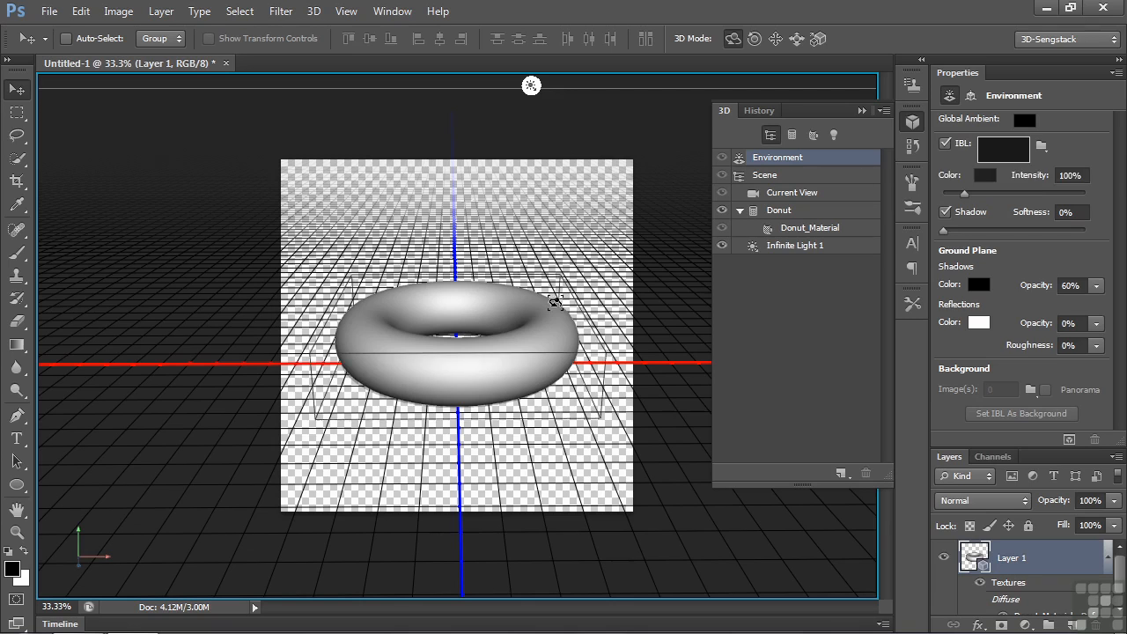
mouse_move(959, 196)
mouse_down()
mouse_move(1032, 198)
mouse_move(965, 200)
mouse_up()
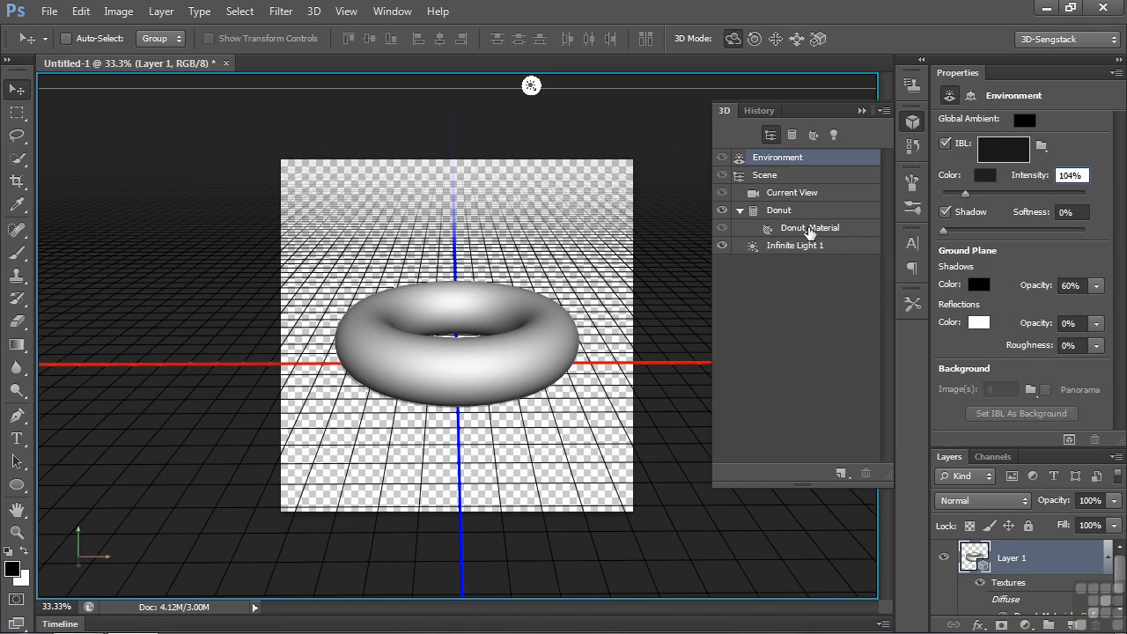
Step: Add a new 1200 × 1200 pixel transparent environment texture to the Donut_Material
click(808, 228)
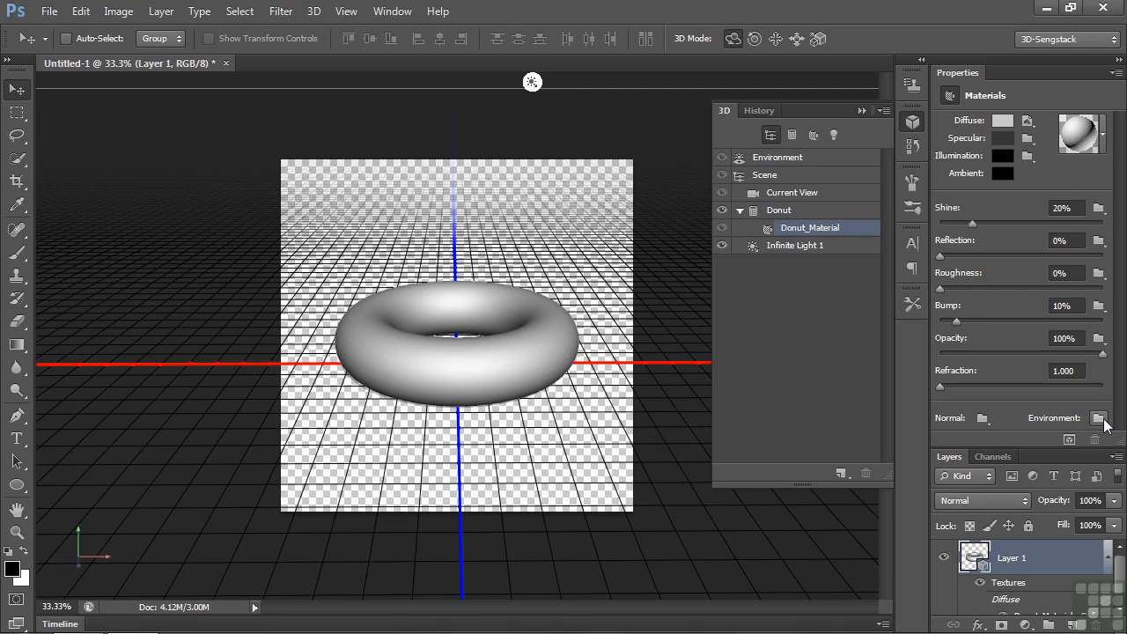
click(1099, 419)
click(1049, 439)
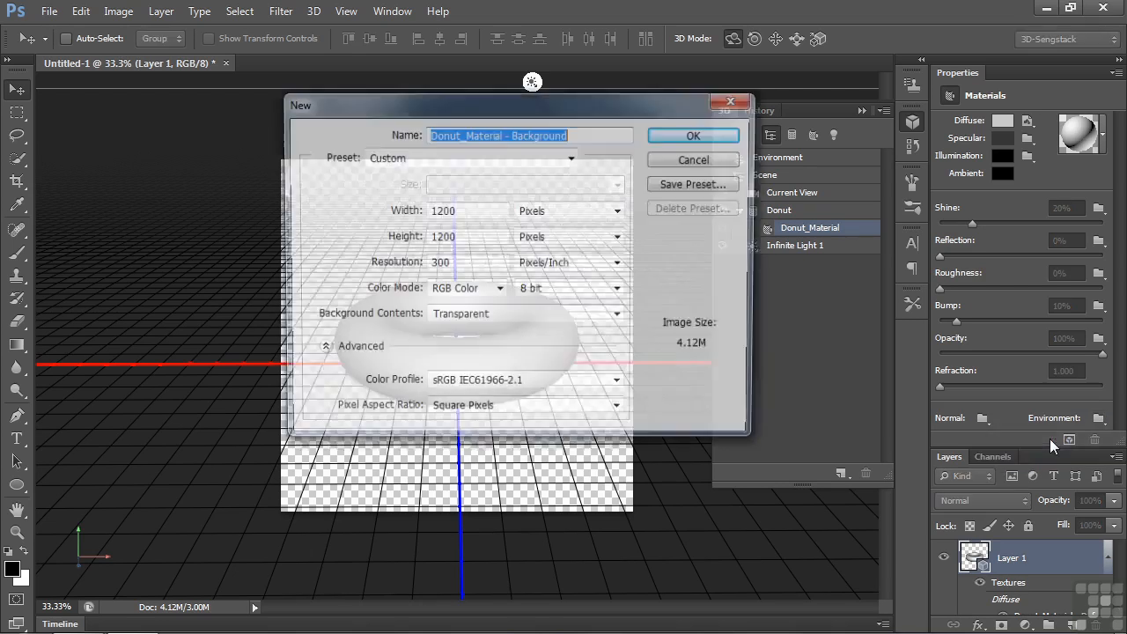
click(697, 136)
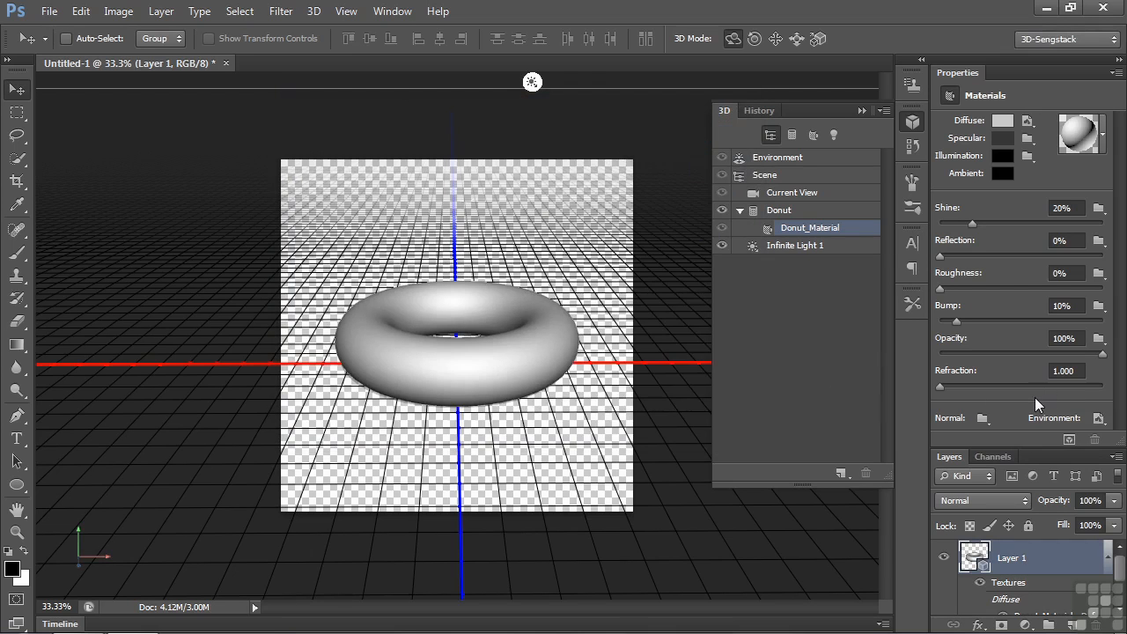
Step: Open the donut's environment texture for editing and arrange both documents in a 2-up Vertical layout
click(1098, 418)
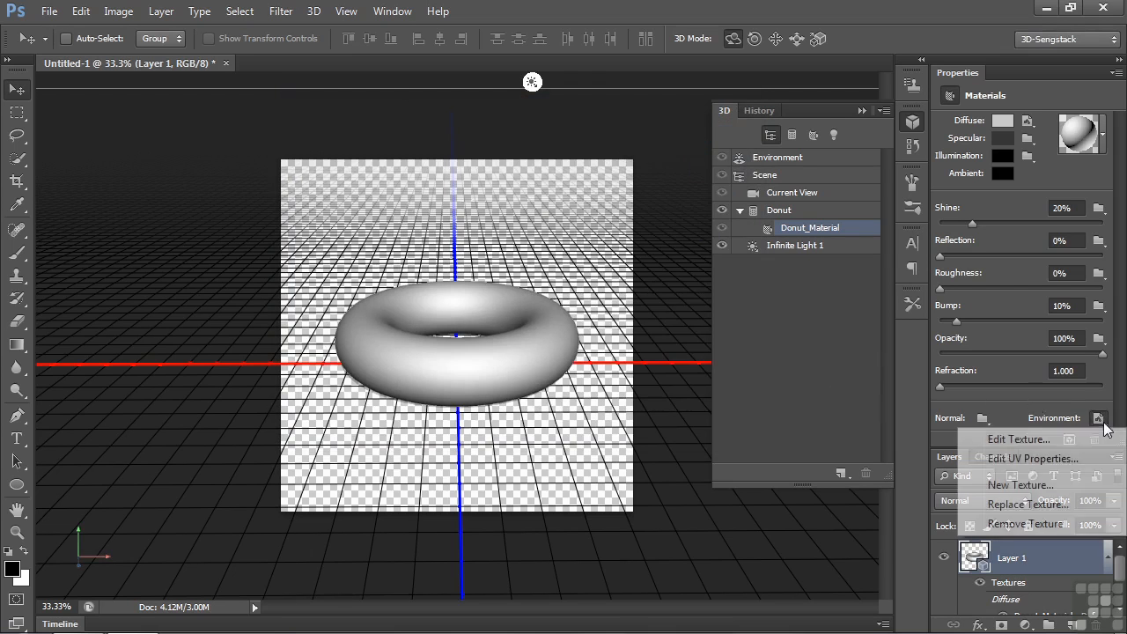
click(1049, 439)
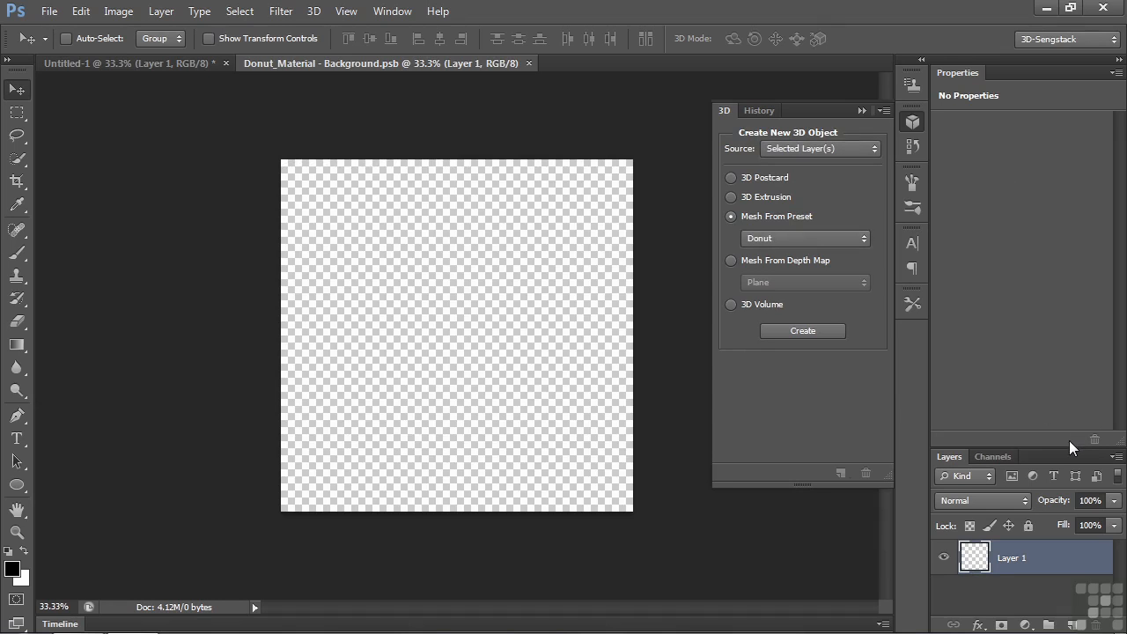
click(398, 17)
mouse_move(405, 32)
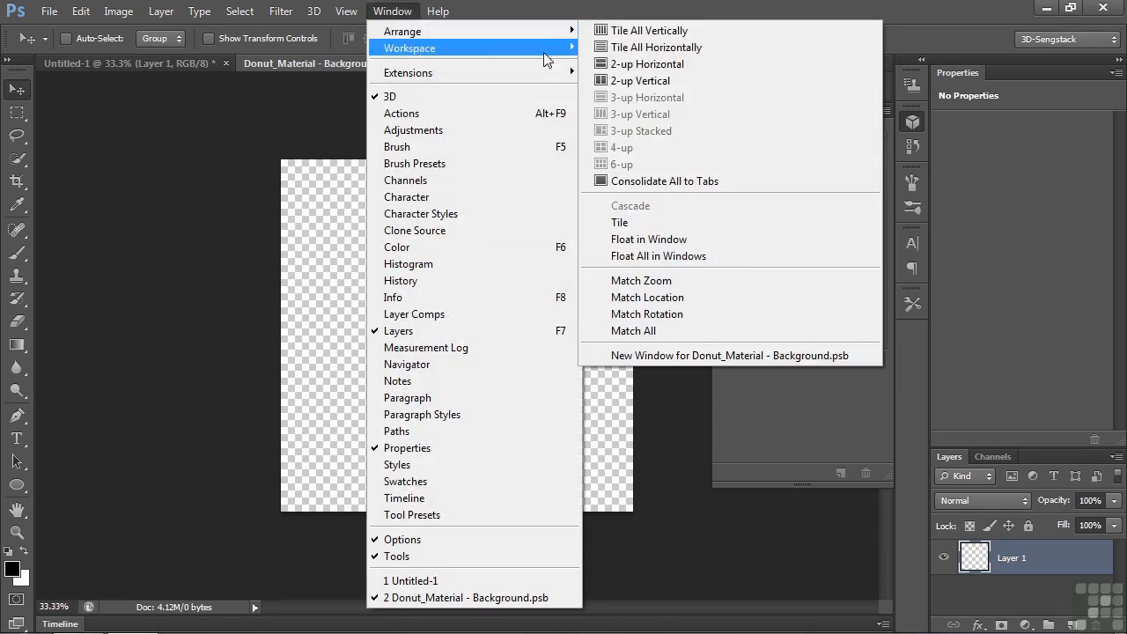
click(660, 80)
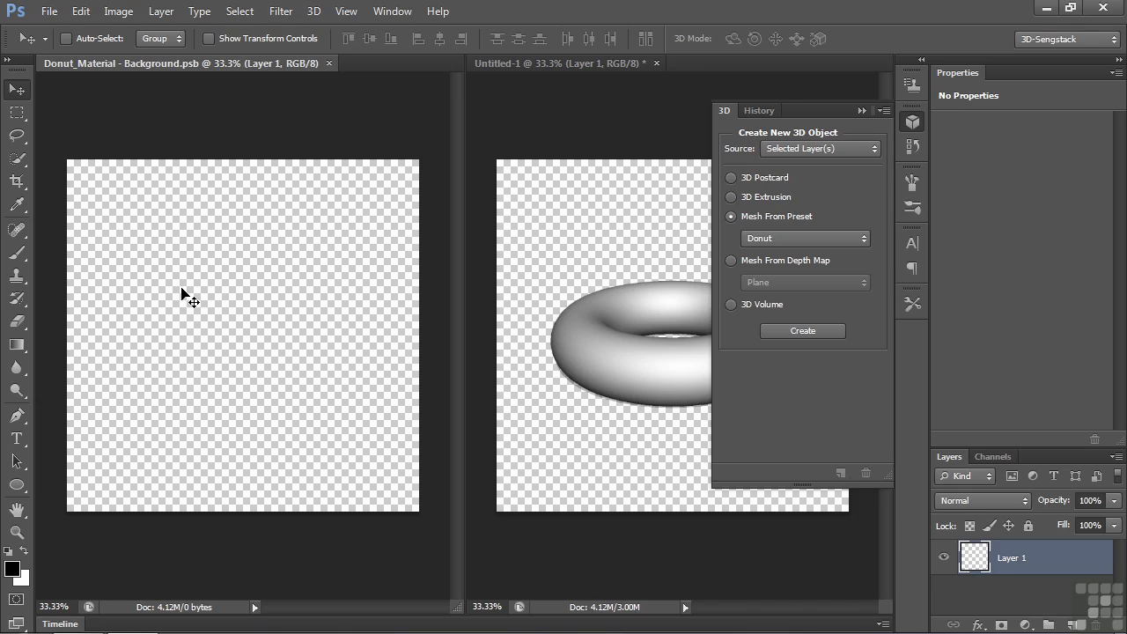
Step: Fill the environment texture layer with solid blue-violet (#2e39ca) in Normal mode at 100% opacity
click(81, 10)
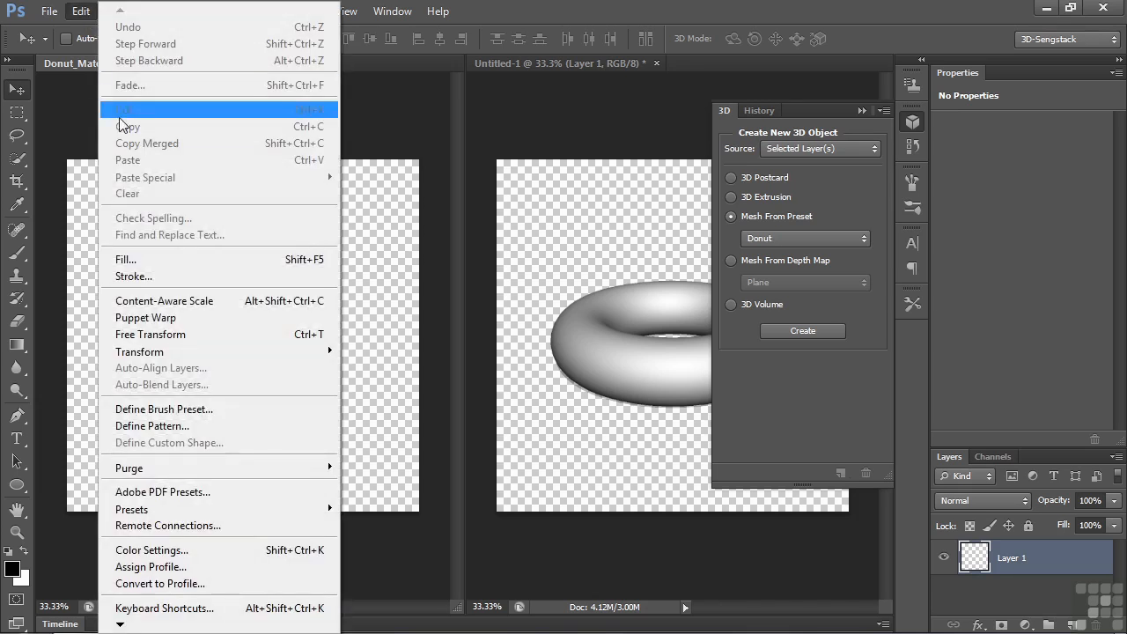
click(163, 259)
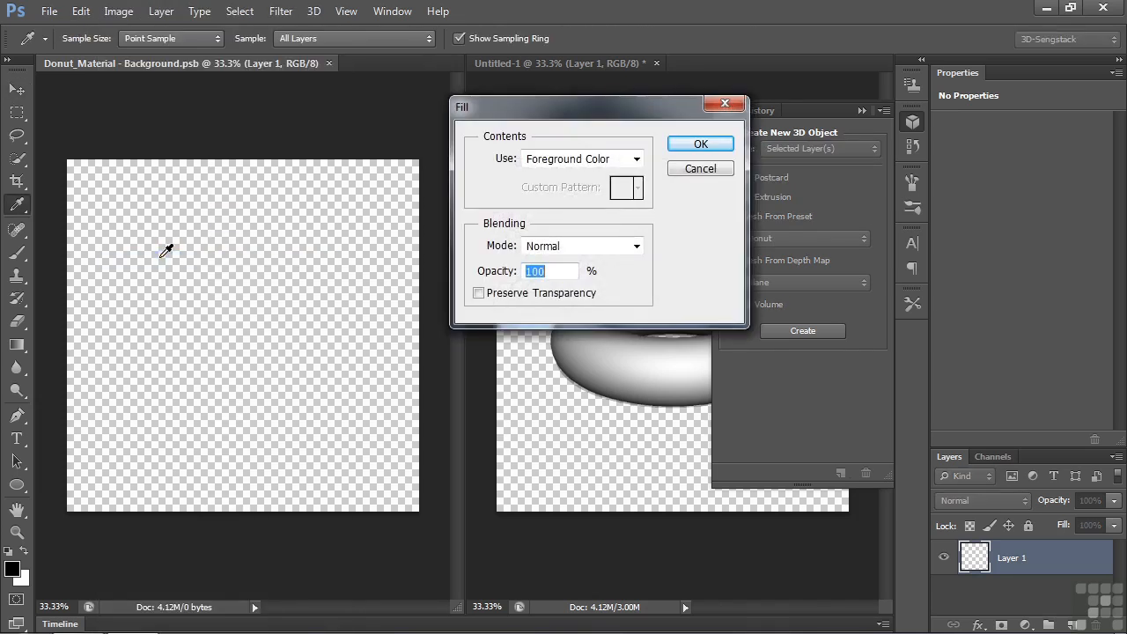
click(635, 159)
click(598, 205)
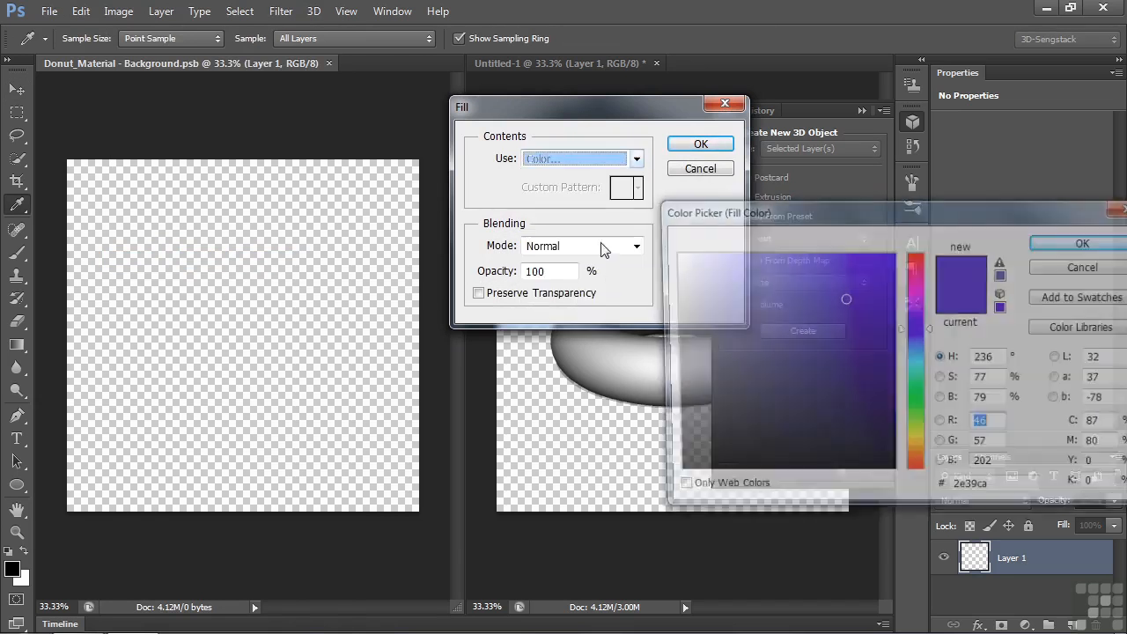
click(1083, 243)
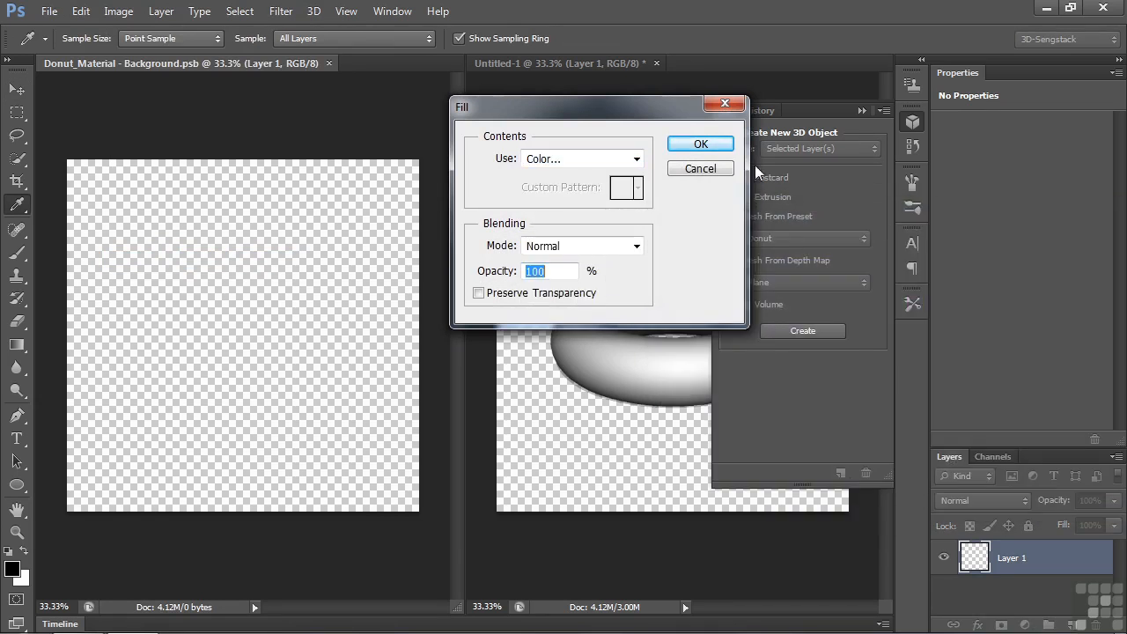
click(704, 145)
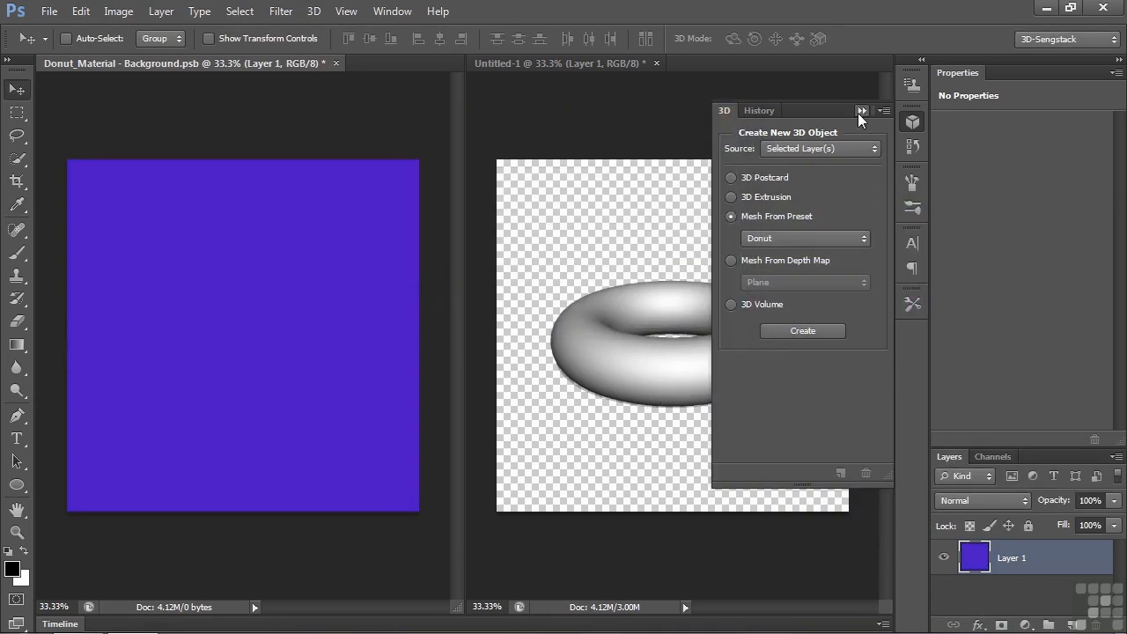
Step: Save the filled environment texture and return to the donut document with its 3D scene list shown
click(860, 111)
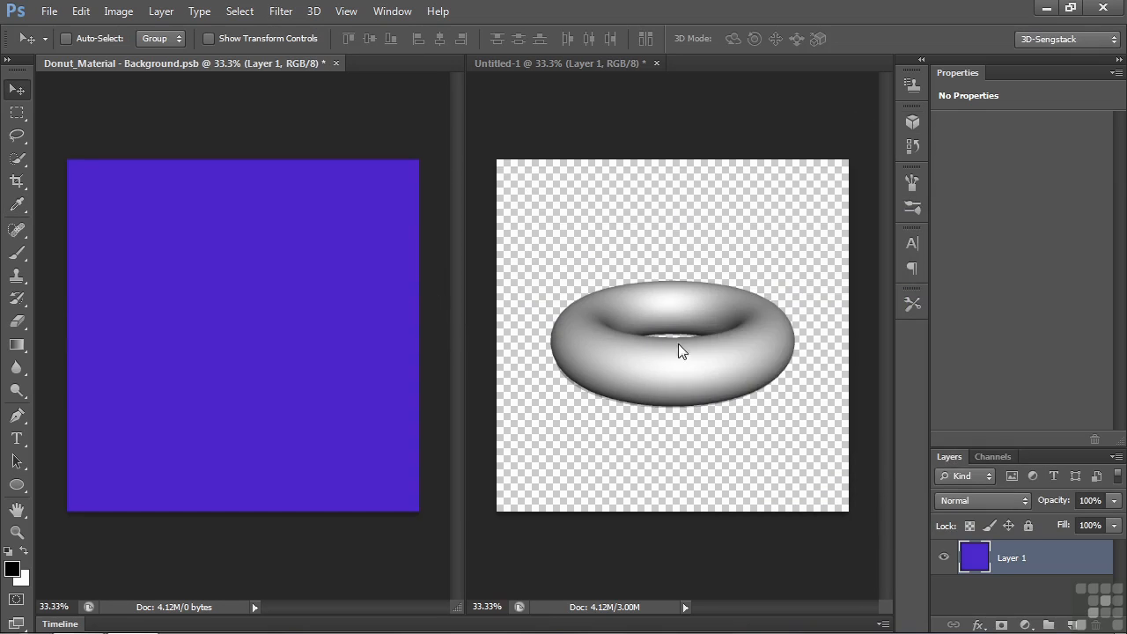
click(702, 363)
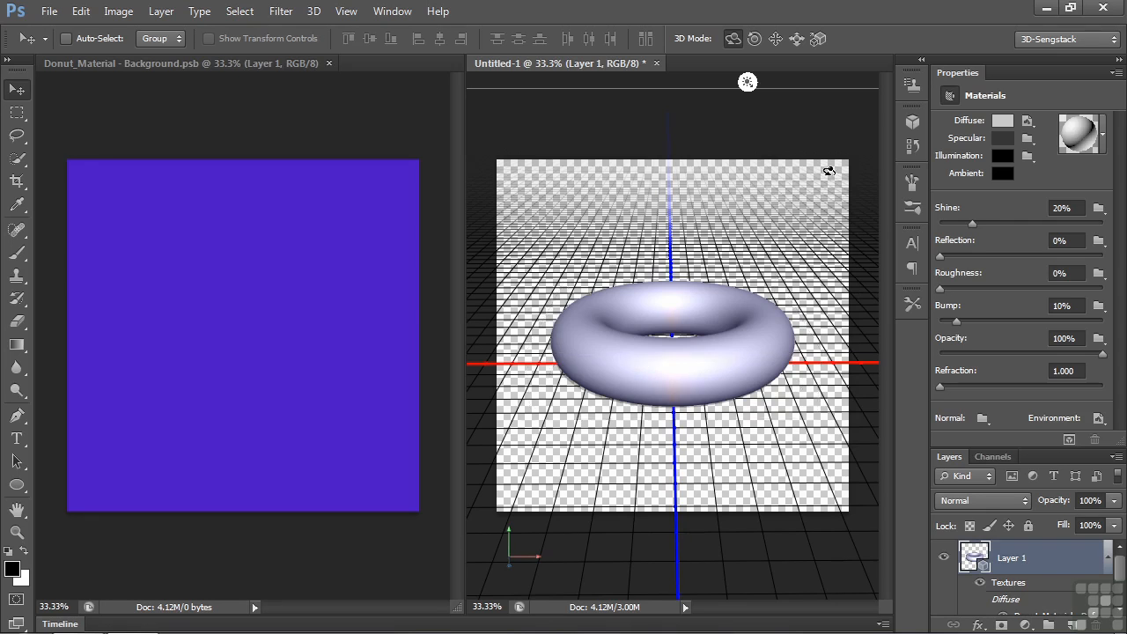
click(912, 124)
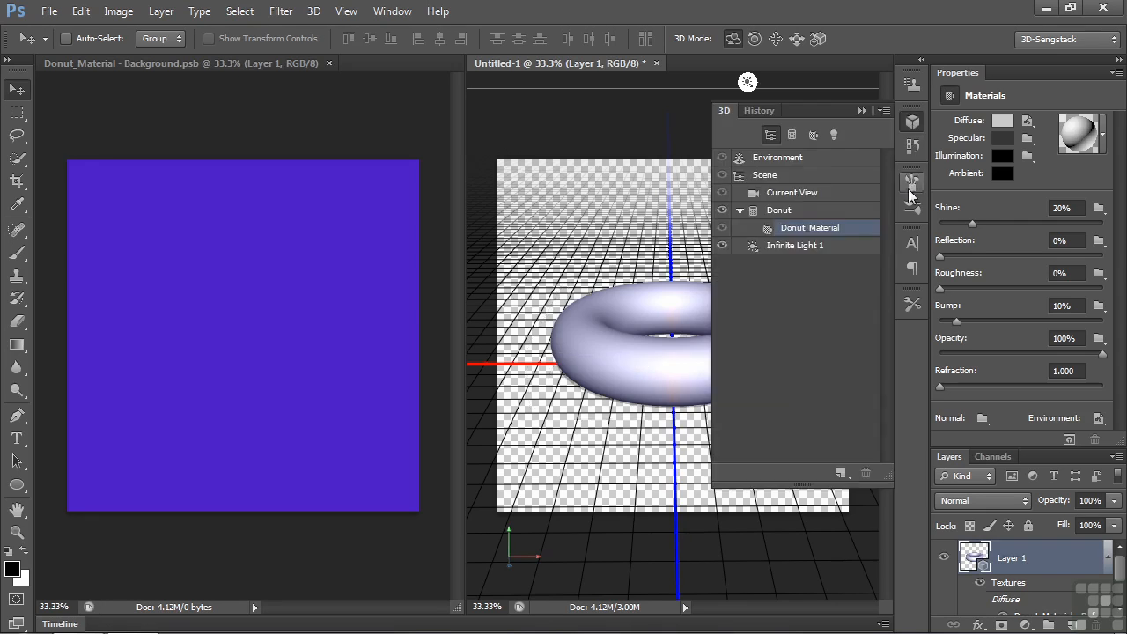
Step: With Infinite Light 1 temporarily hidden, set the environment's IBL intensity to 110%
click(722, 246)
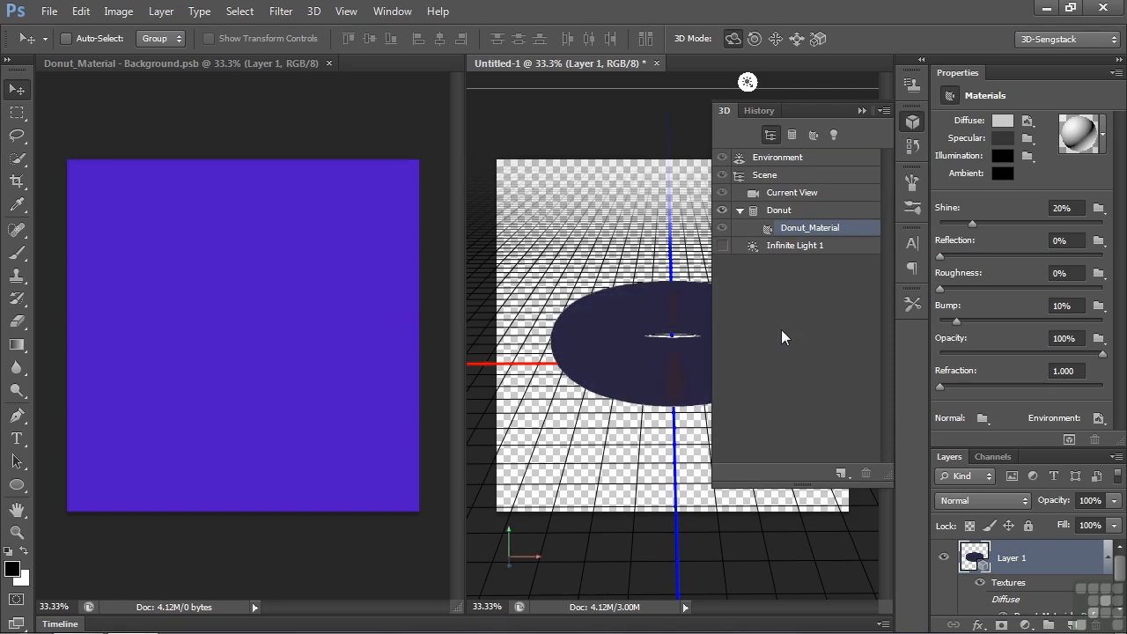
click(778, 159)
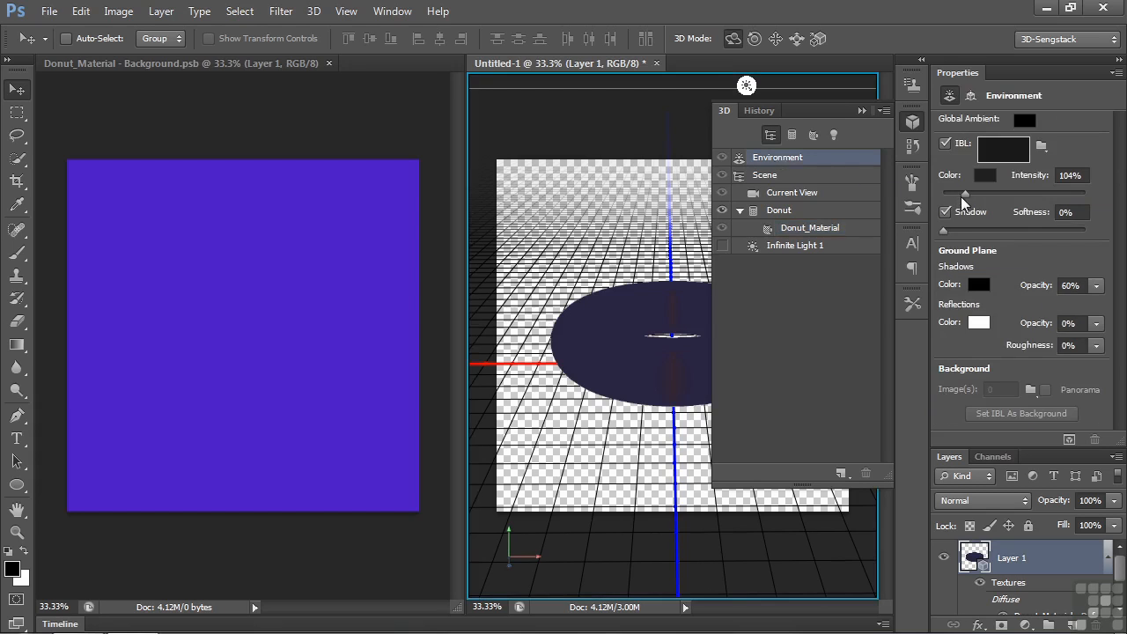
mouse_move(962, 195)
mouse_down()
mouse_move(998, 201)
mouse_move(968, 197)
mouse_up()
drag(963, 196, 966, 205)
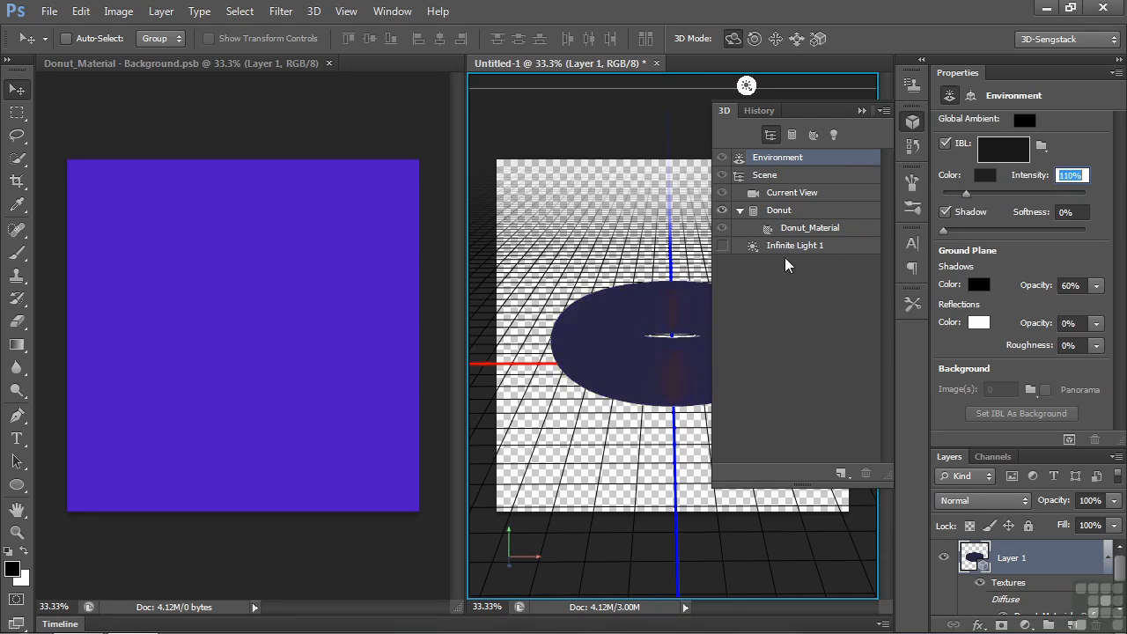
click(722, 246)
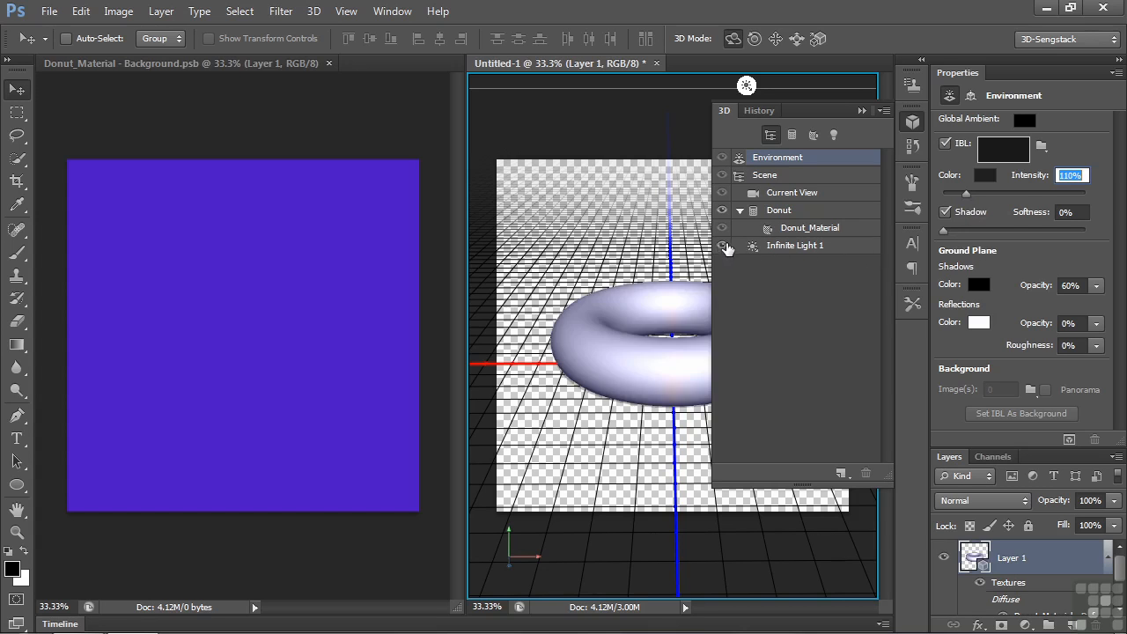
Step: Rotate the infinite light to shine from the donut's upper right, casting its shadow to the left
click(862, 110)
click(746, 86)
mouse_move(689, 294)
mouse_down()
mouse_move(797, 273)
mouse_move(803, 227)
mouse_move(815, 256)
mouse_move(782, 255)
mouse_move(779, 225)
mouse_up()
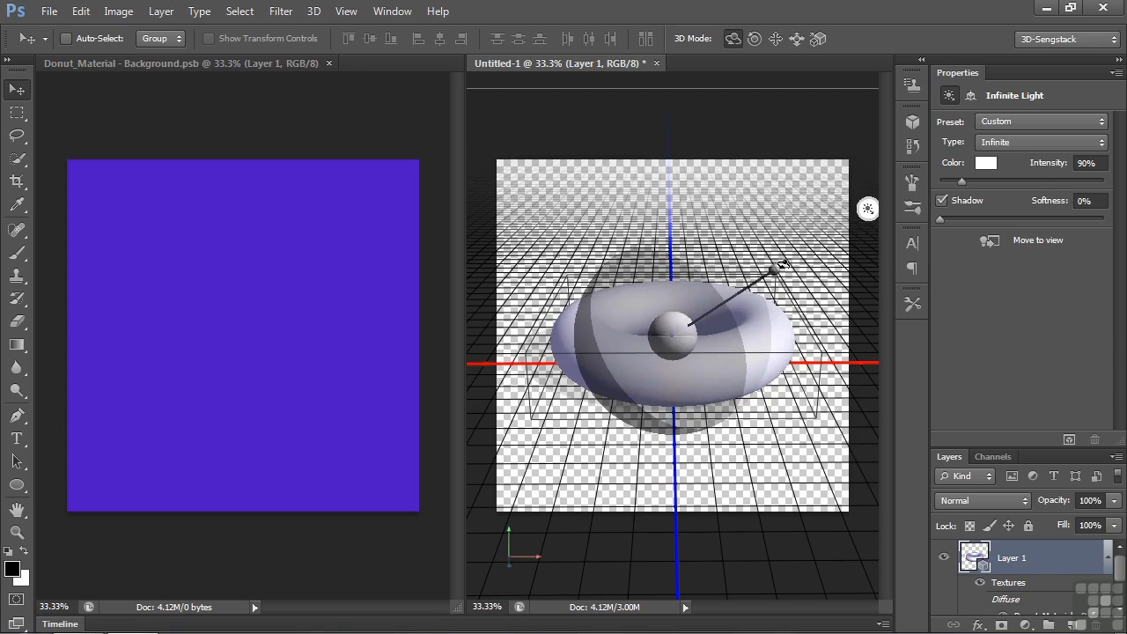
click(730, 470)
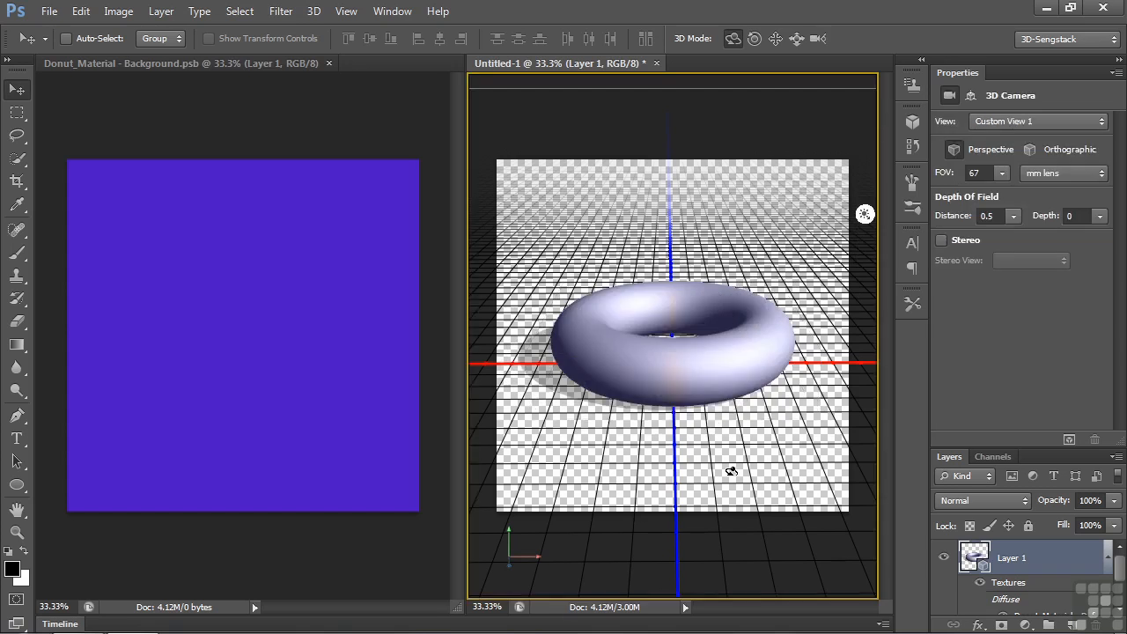
Step: Select the donut's material and set its Shine to 100%
click(698, 378)
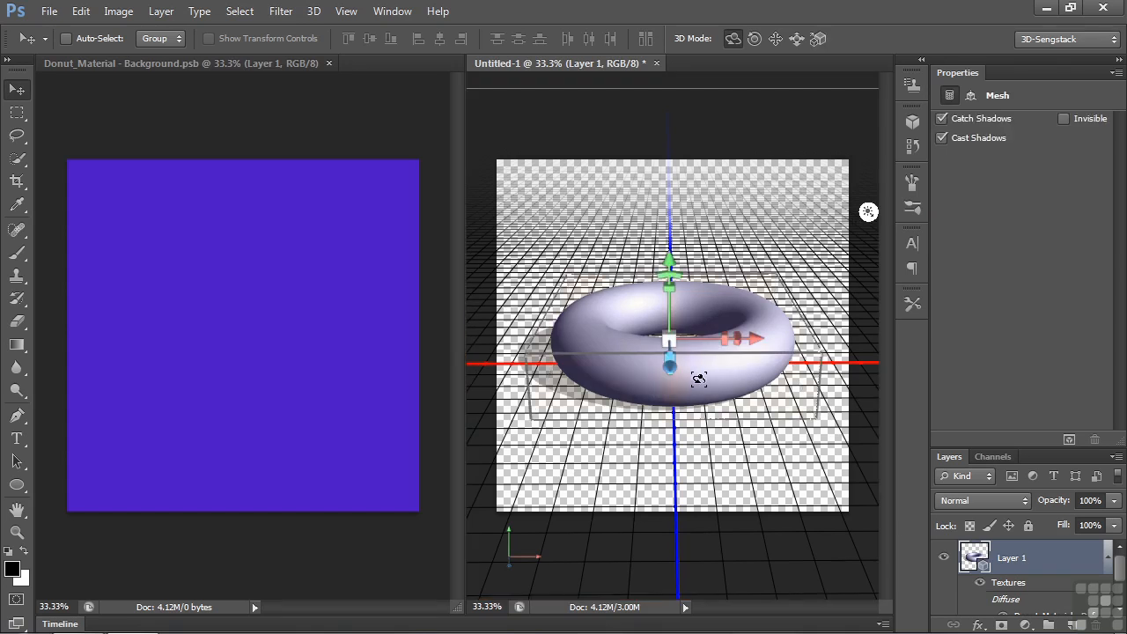
click(697, 378)
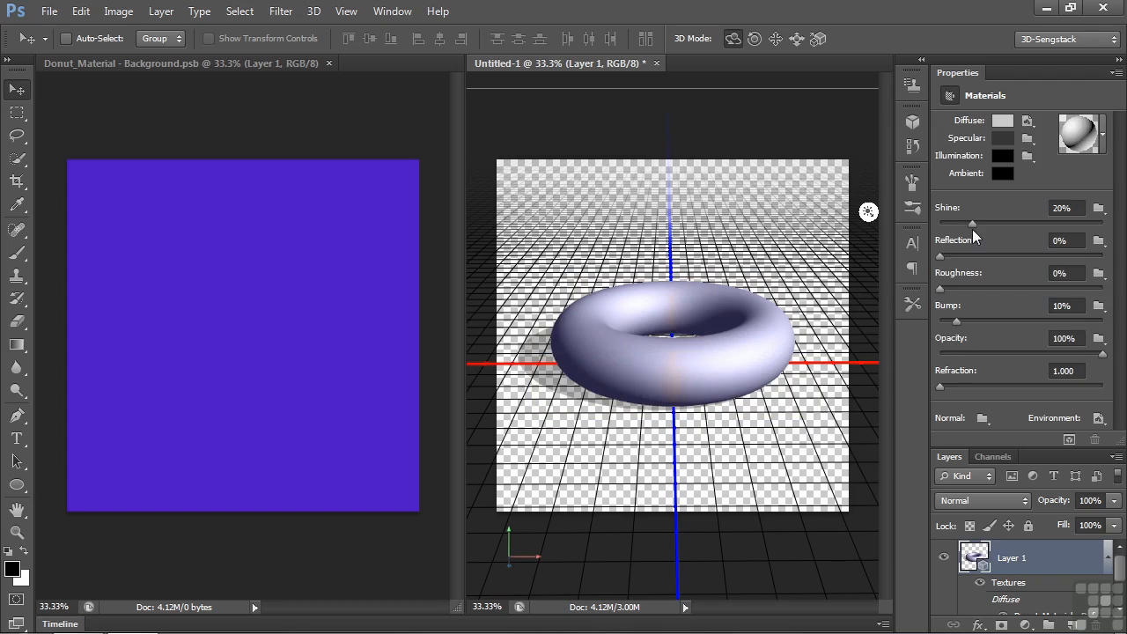
drag(972, 223, 1104, 223)
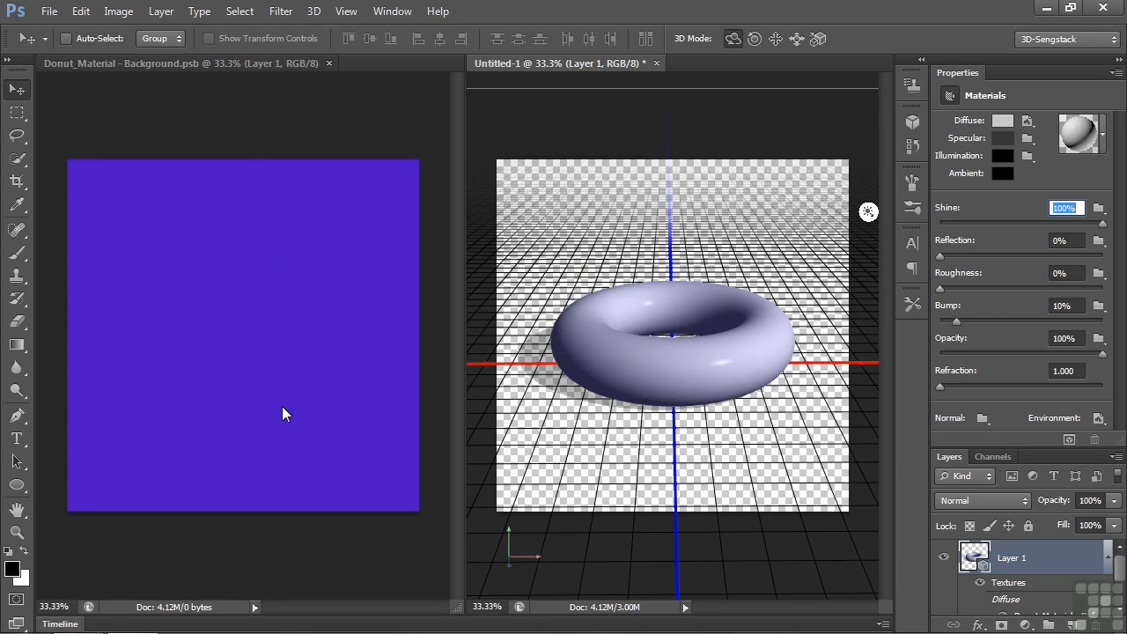
Step: Change the rainbow gradient's end color stop to green (#1eff00) and fill the environment texture with it at a slight diagonal from top to bottom
click(262, 359)
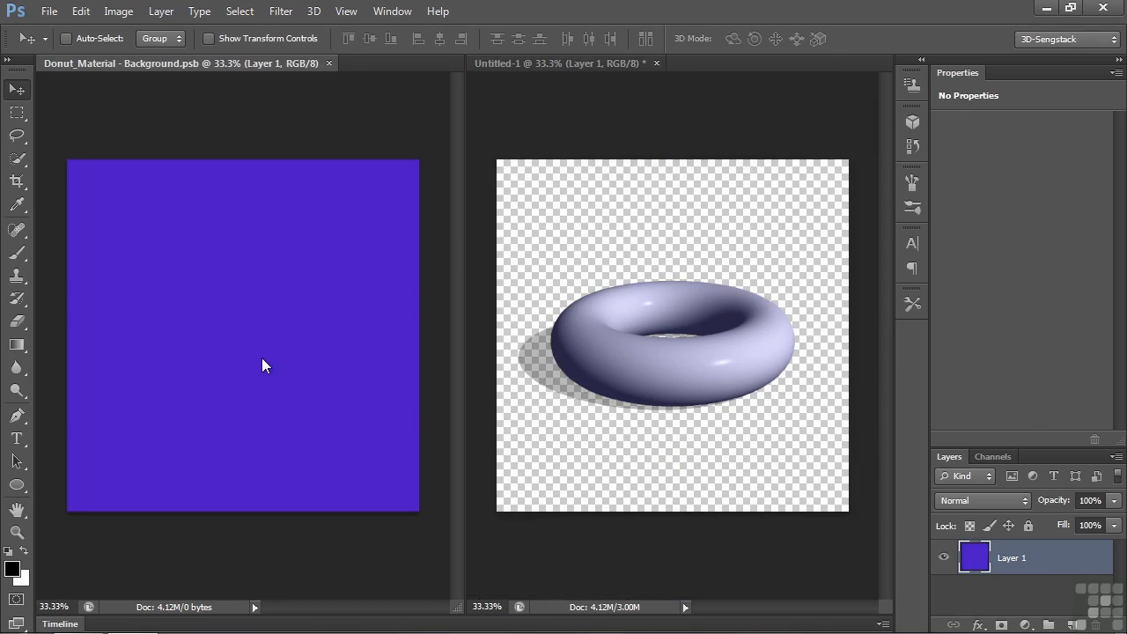
click(17, 346)
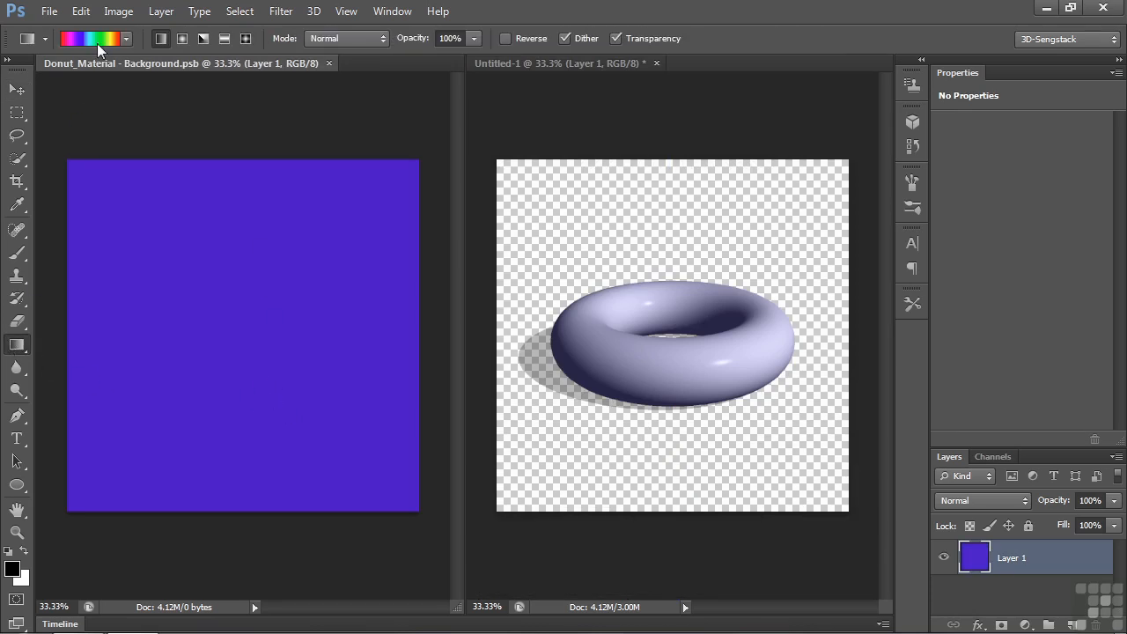
click(97, 38)
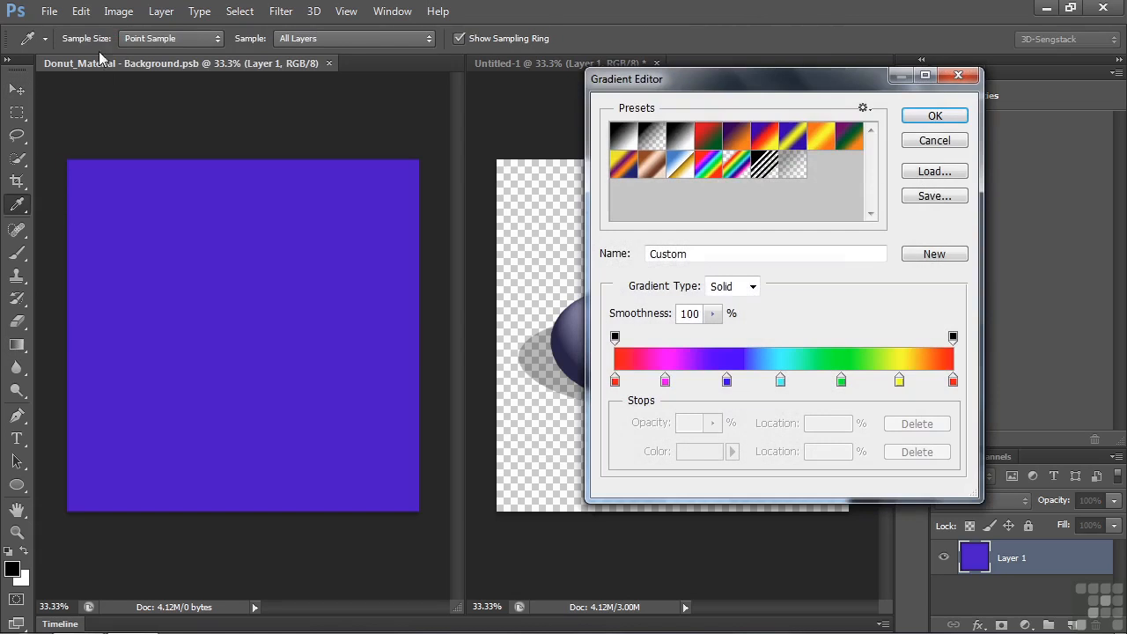
click(952, 380)
click(684, 451)
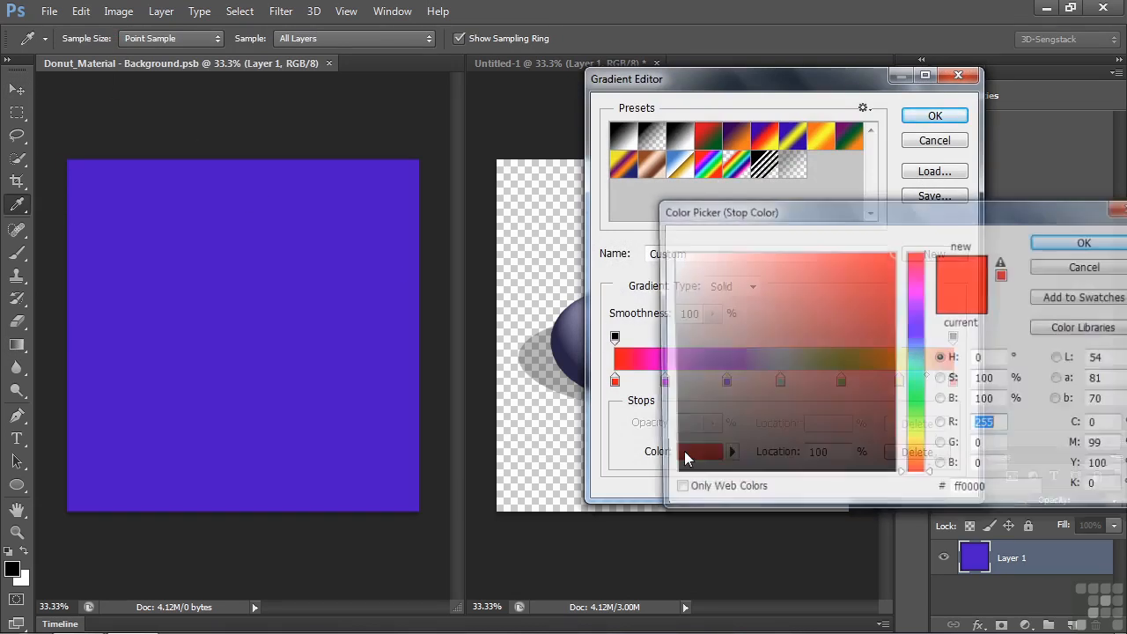
click(916, 407)
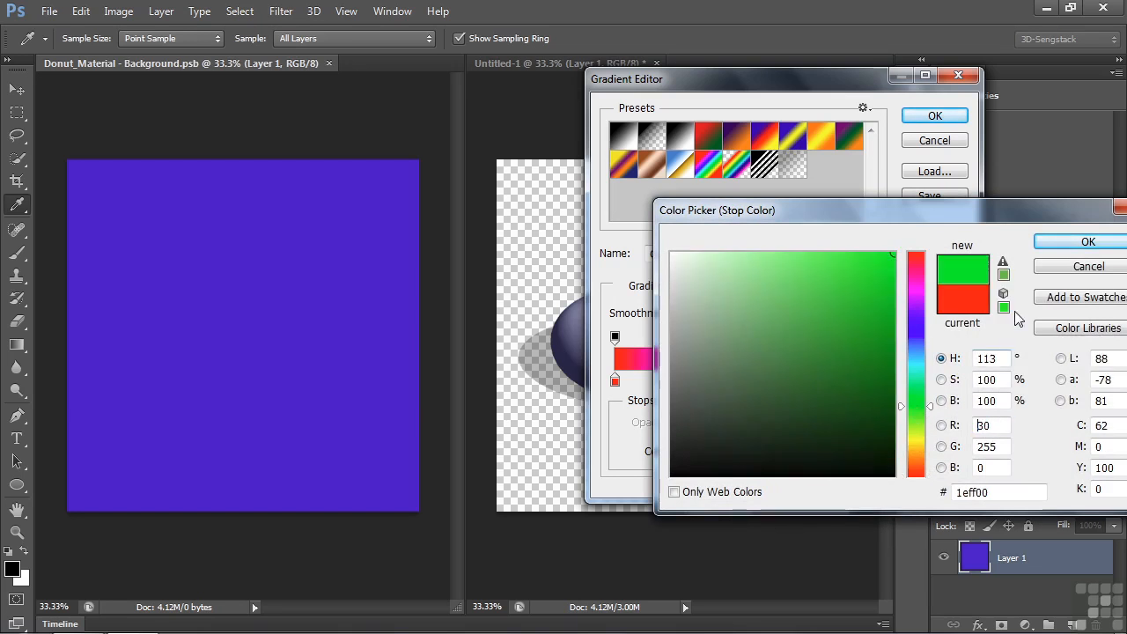
click(1075, 242)
click(944, 116)
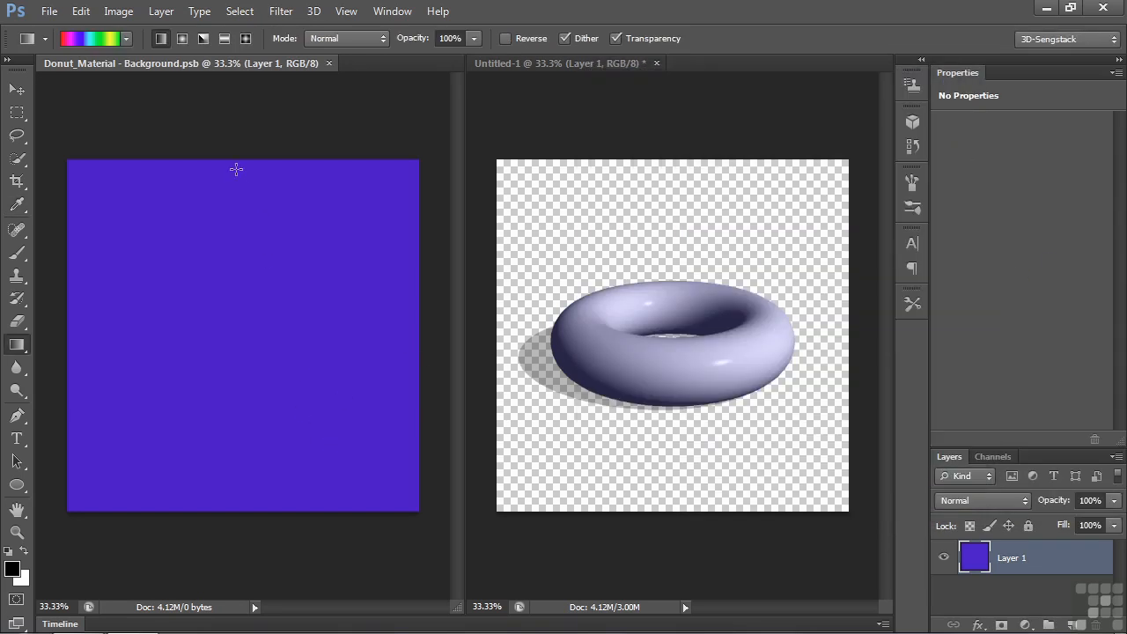
drag(230, 159, 279, 513)
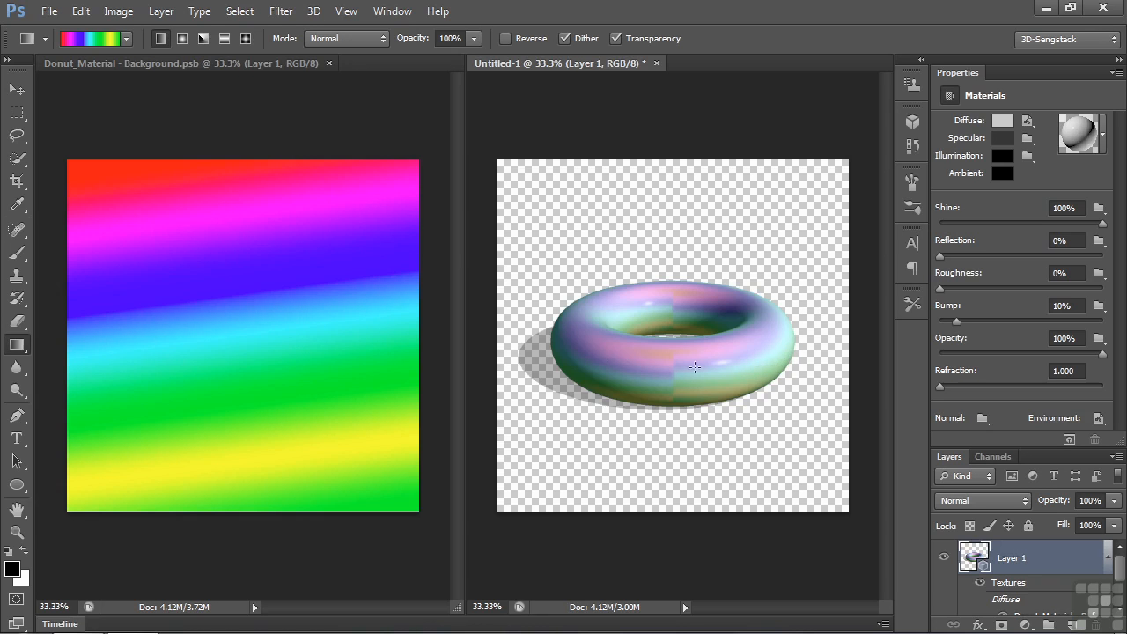
Step: Select the donut's material and raise its Reflection to 32%, continuing up to 82%
key(v)
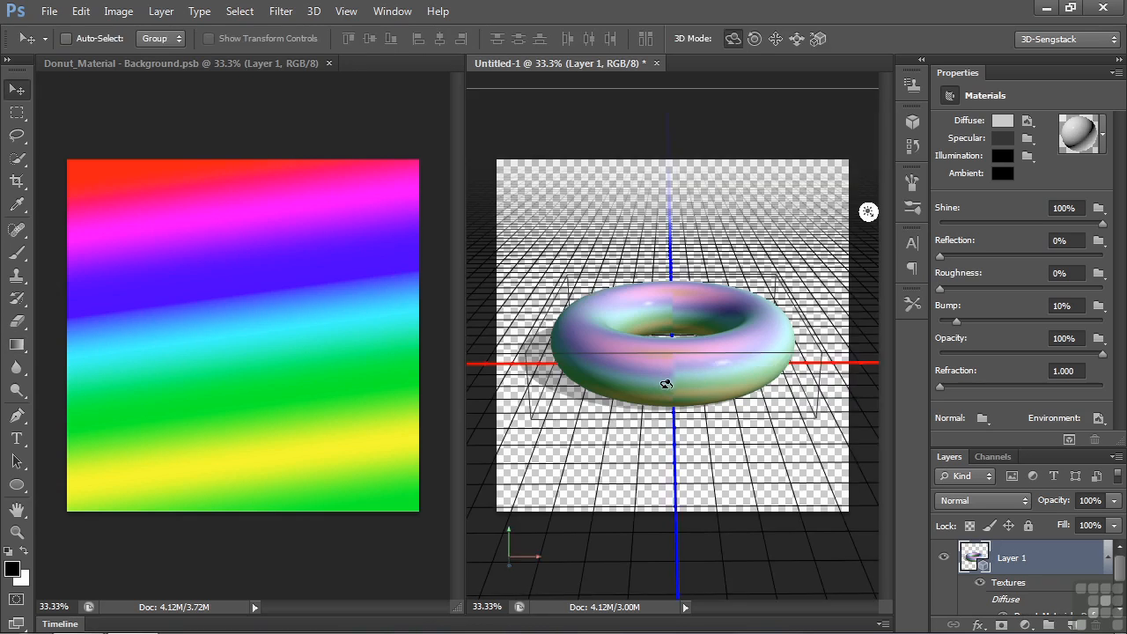
click(666, 382)
click(695, 388)
drag(939, 253, 991, 253)
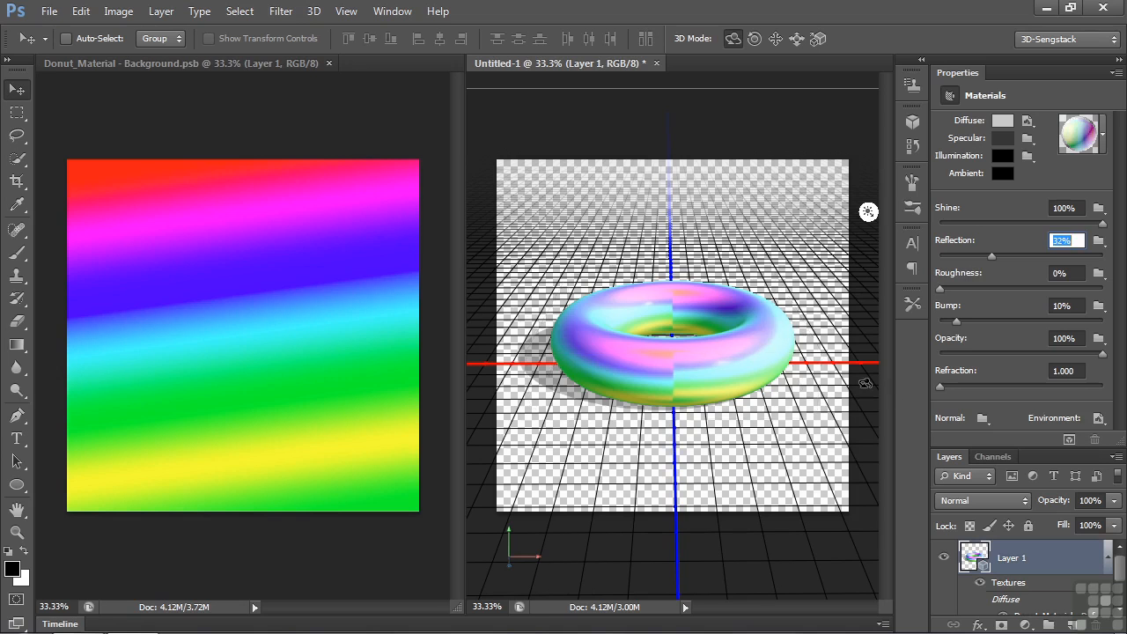
drag(989, 254, 1012, 254)
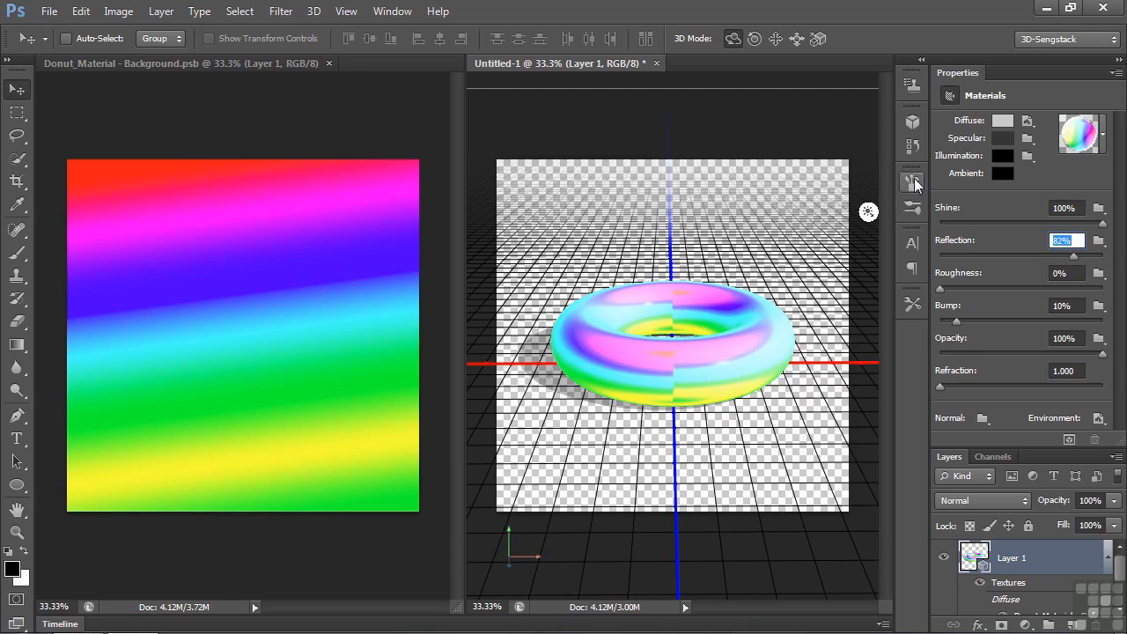
Step: Hide Infinite Light 1 in the 3D scene
click(913, 123)
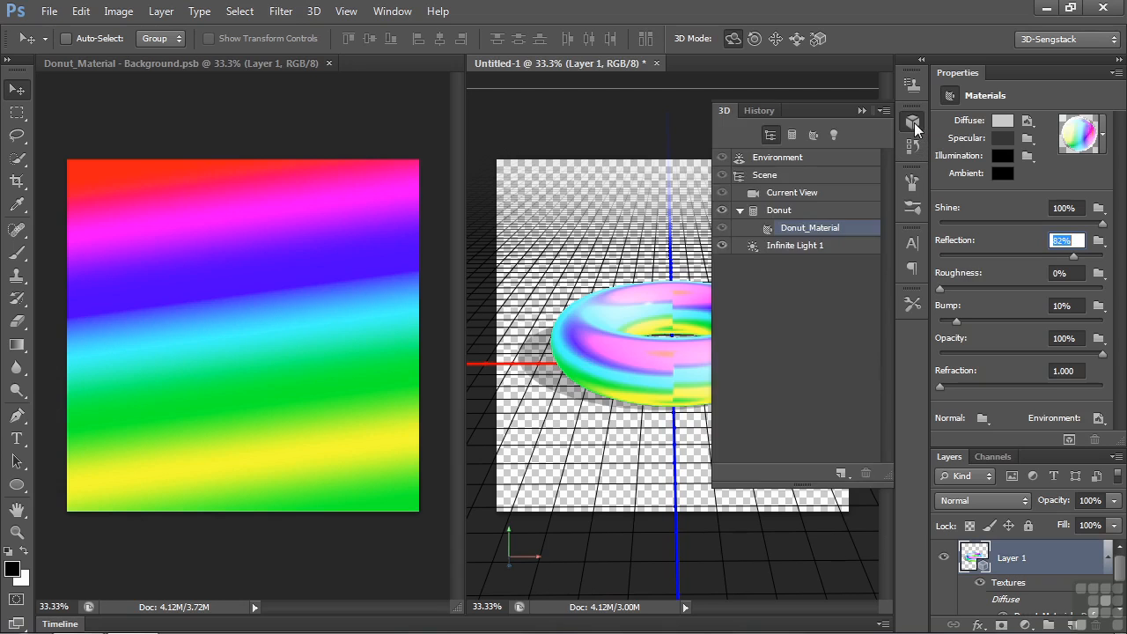
click(722, 245)
click(858, 110)
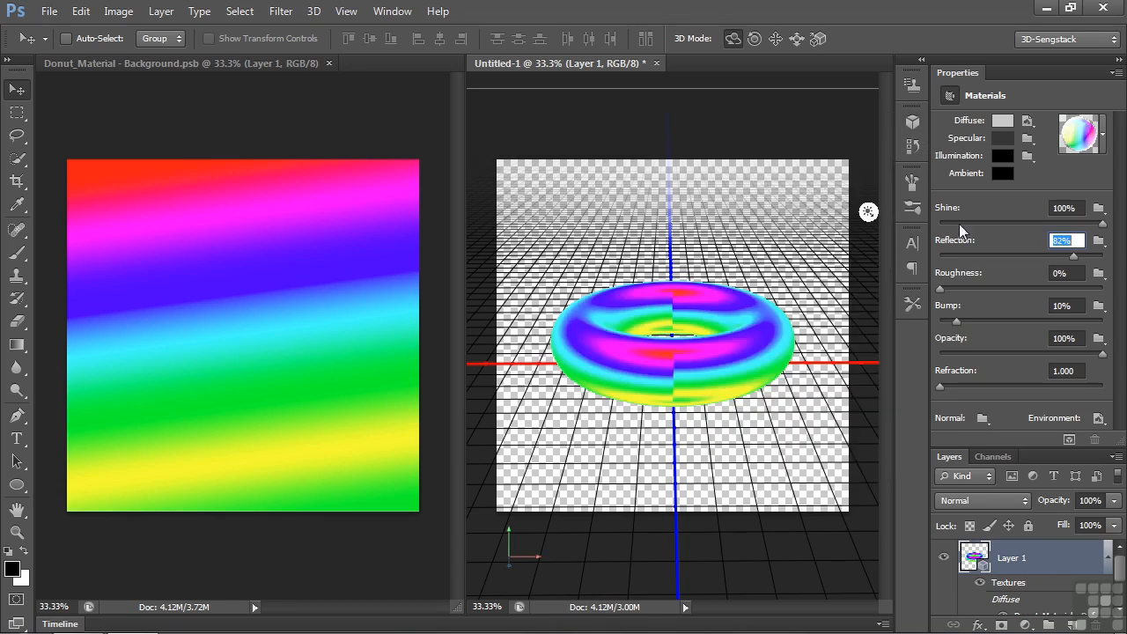
Step: Set the material's Reflection to 100% and rotate the donut mesh so that its right side tilts upward
drag(1073, 255, 1103, 252)
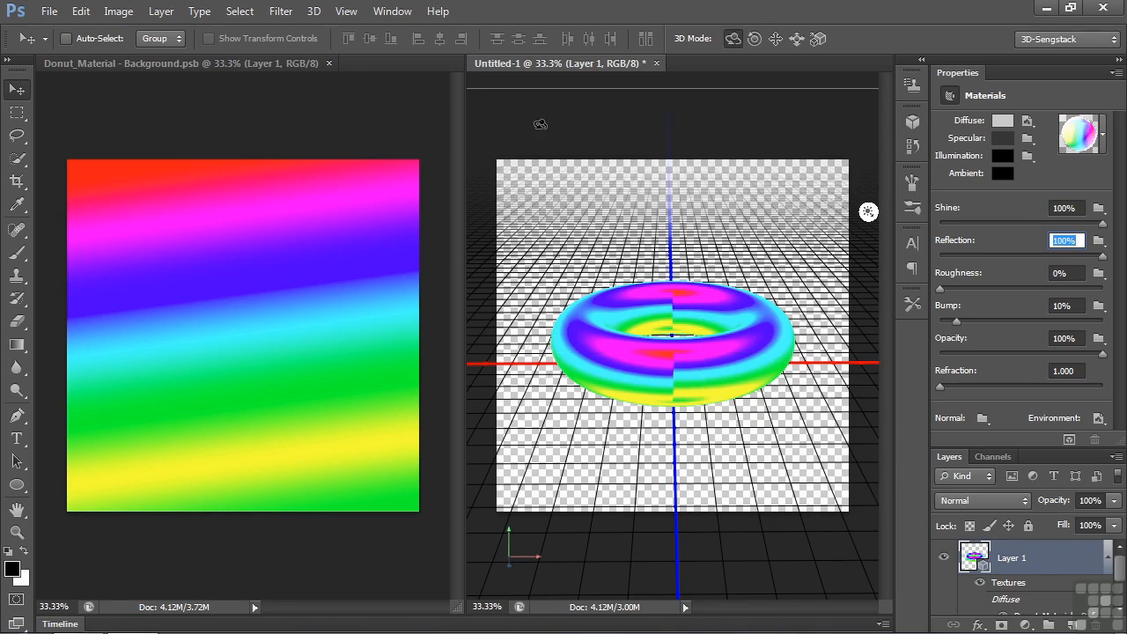
click(692, 383)
drag(843, 379, 820, 386)
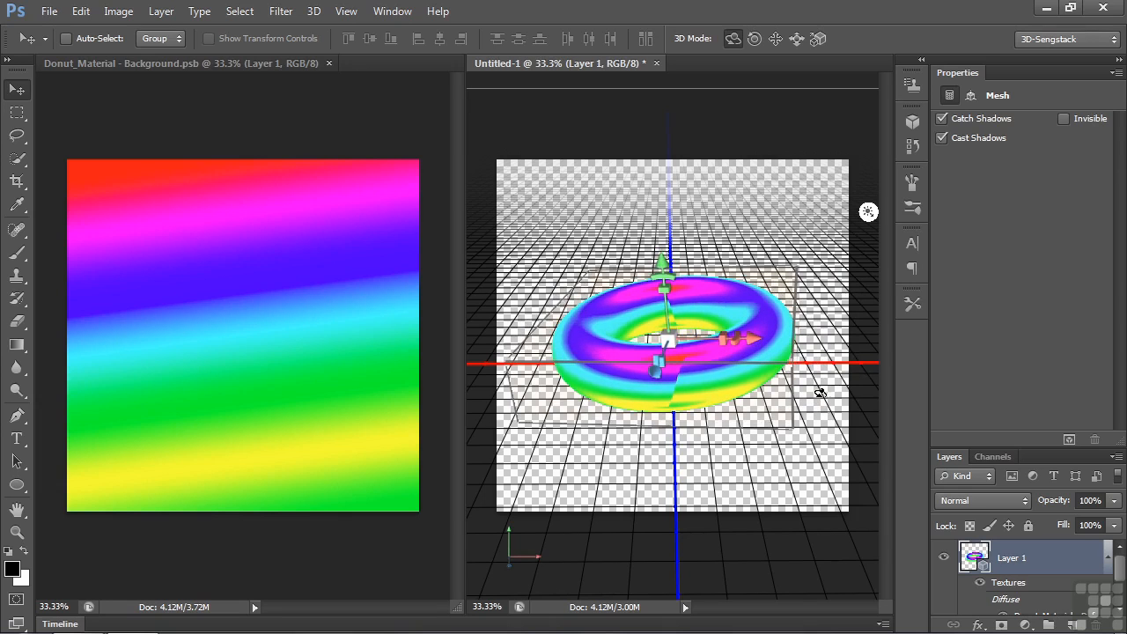
Step: Refill the environment texture with a straight top-to-bottom rainbow gradient, save it and return to the donut document
click(206, 371)
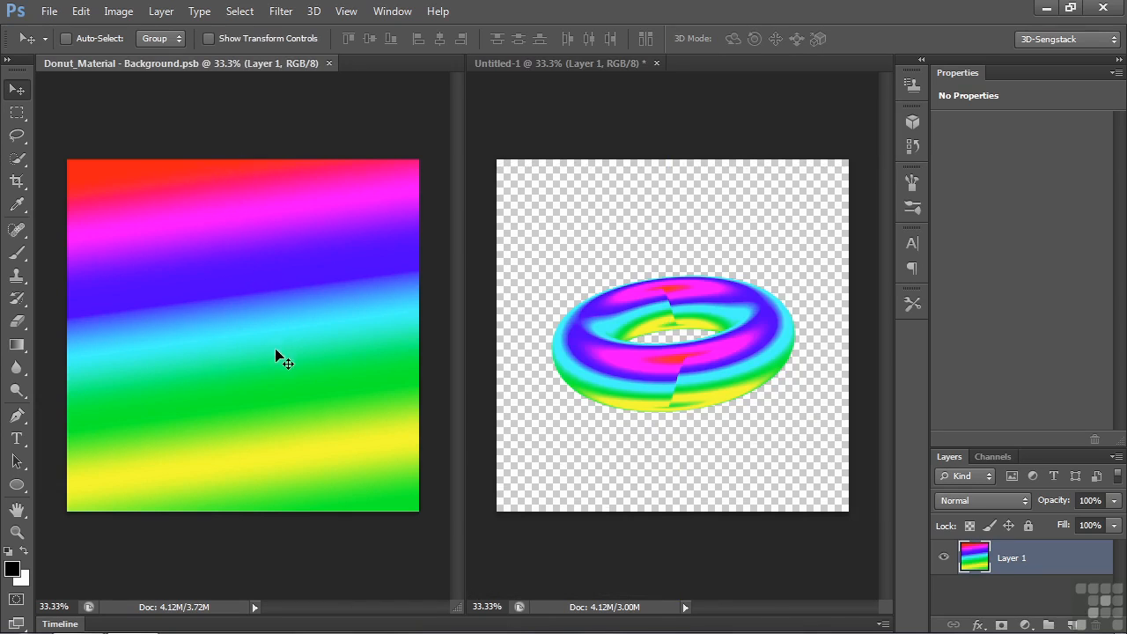
click(17, 345)
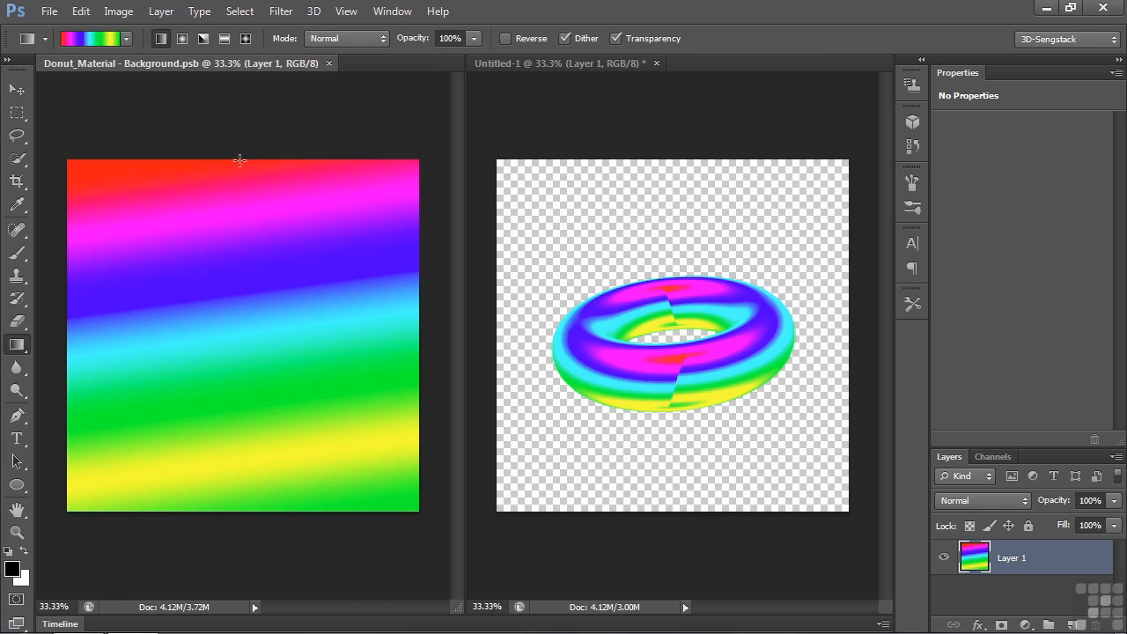
drag(240, 206, 240, 512)
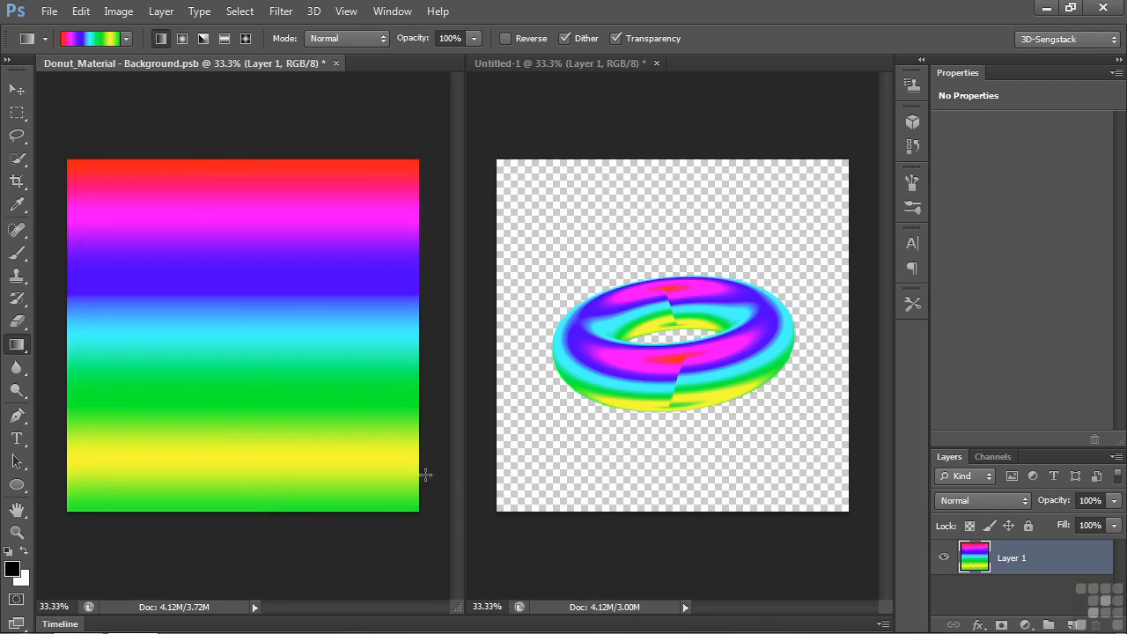
click(639, 375)
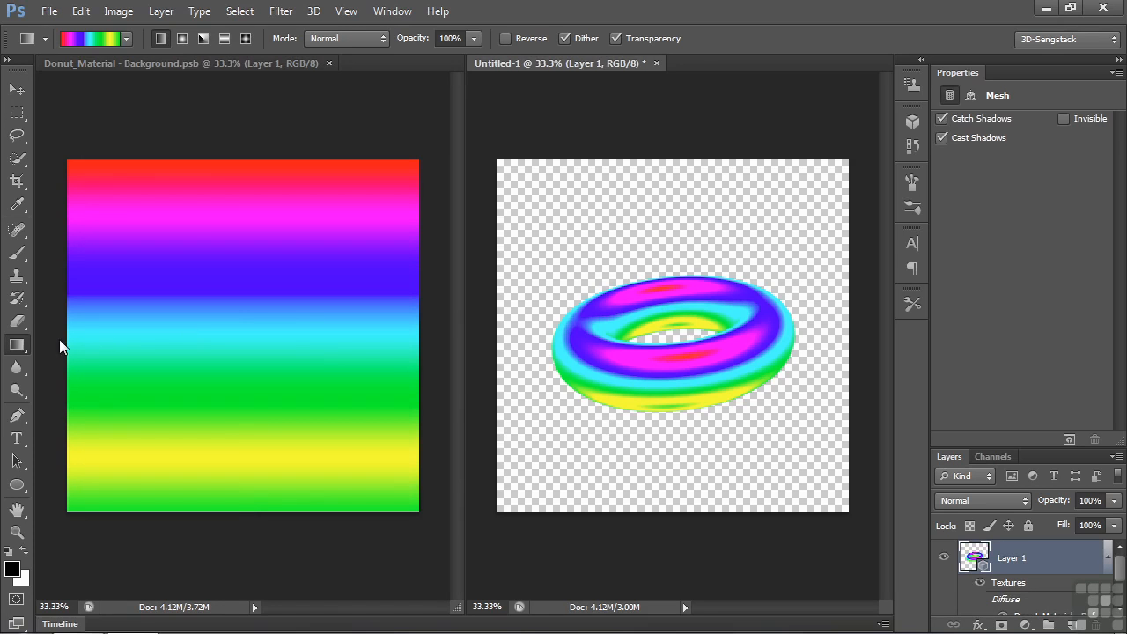
Step: Refill the environment texture with the rainbow gradient running horizontally from red to green and save it
click(84, 338)
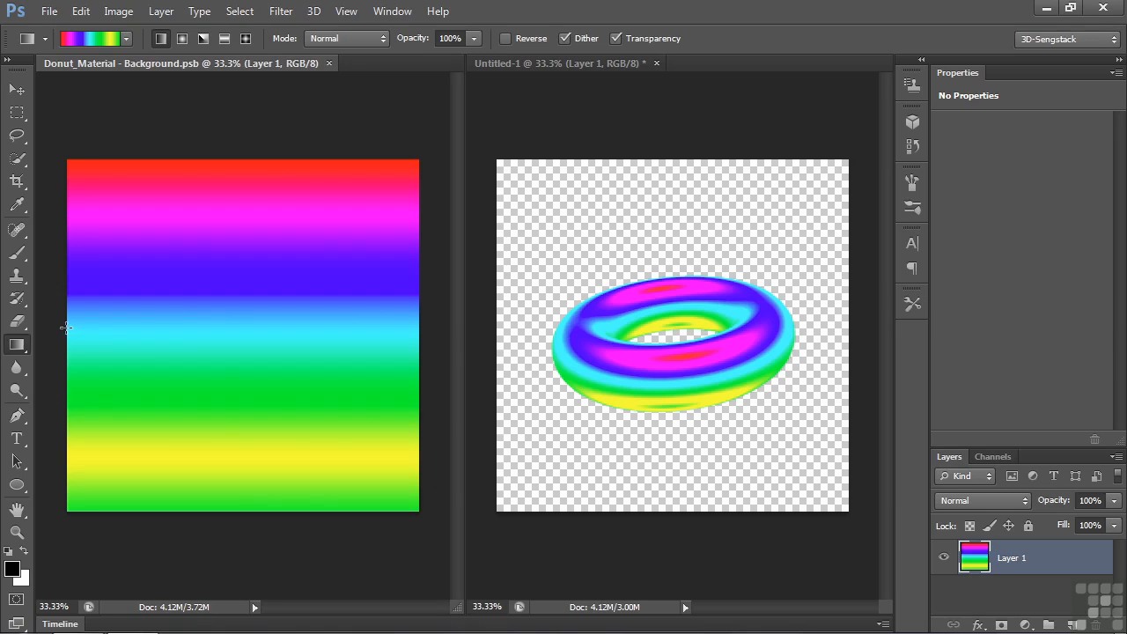
mouse_move(94, 337)
mouse_down()
mouse_move(200, 343)
mouse_move(423, 328)
mouse_up()
key(ctrl+s)
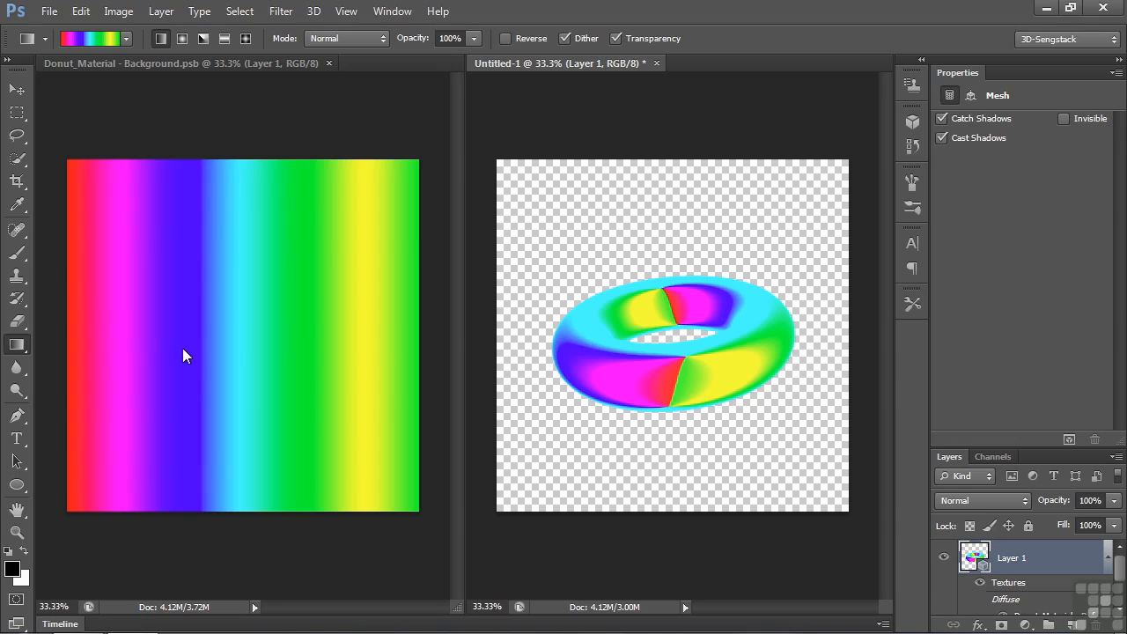
Step: Replace the gradient's green end stop with a red stop at 99% so both ends use the same color
click(81, 41)
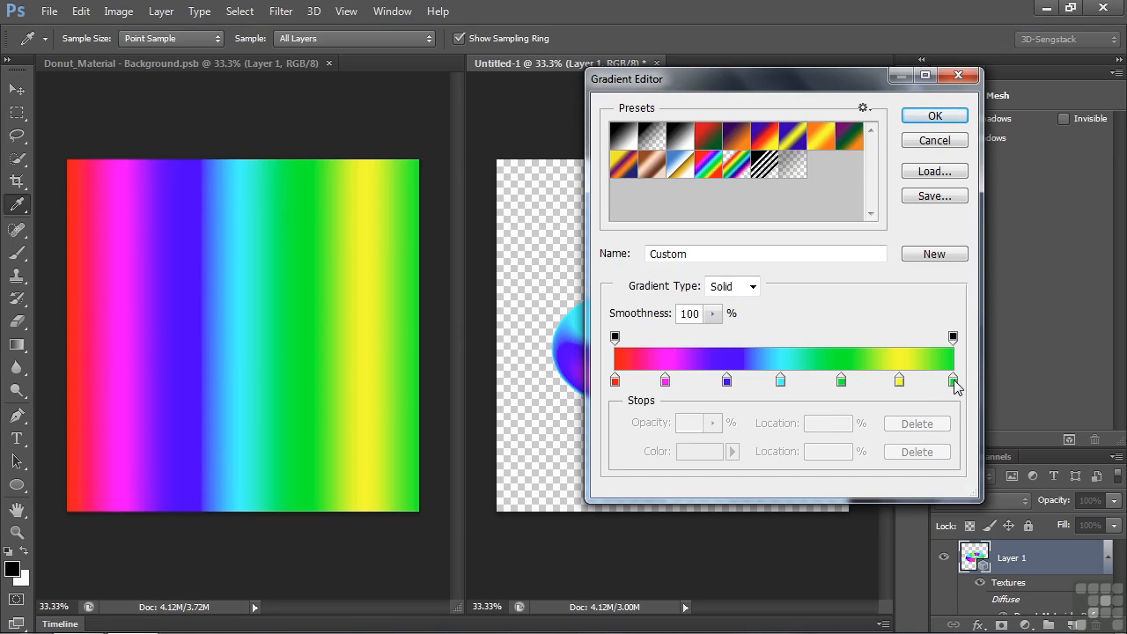
click(953, 379)
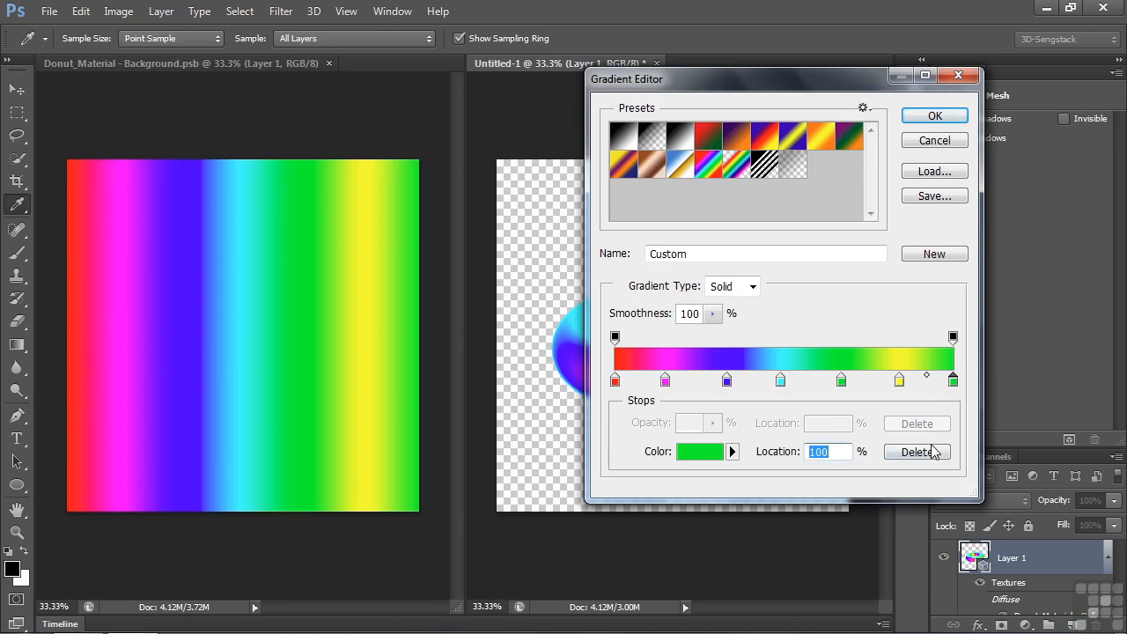
click(932, 451)
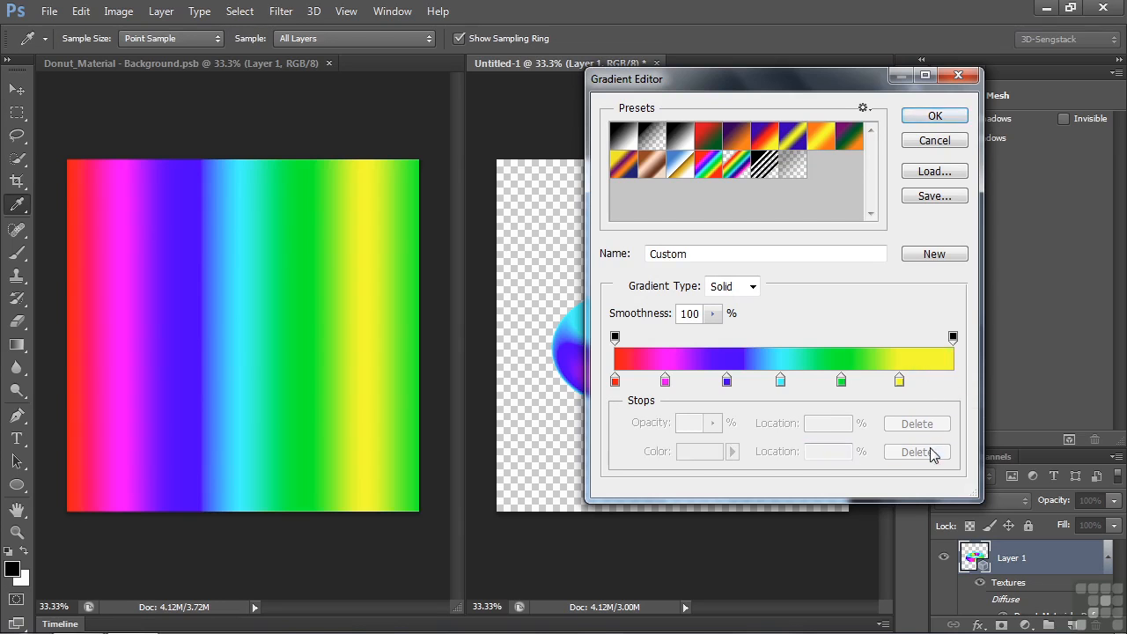
click(614, 382)
click(949, 381)
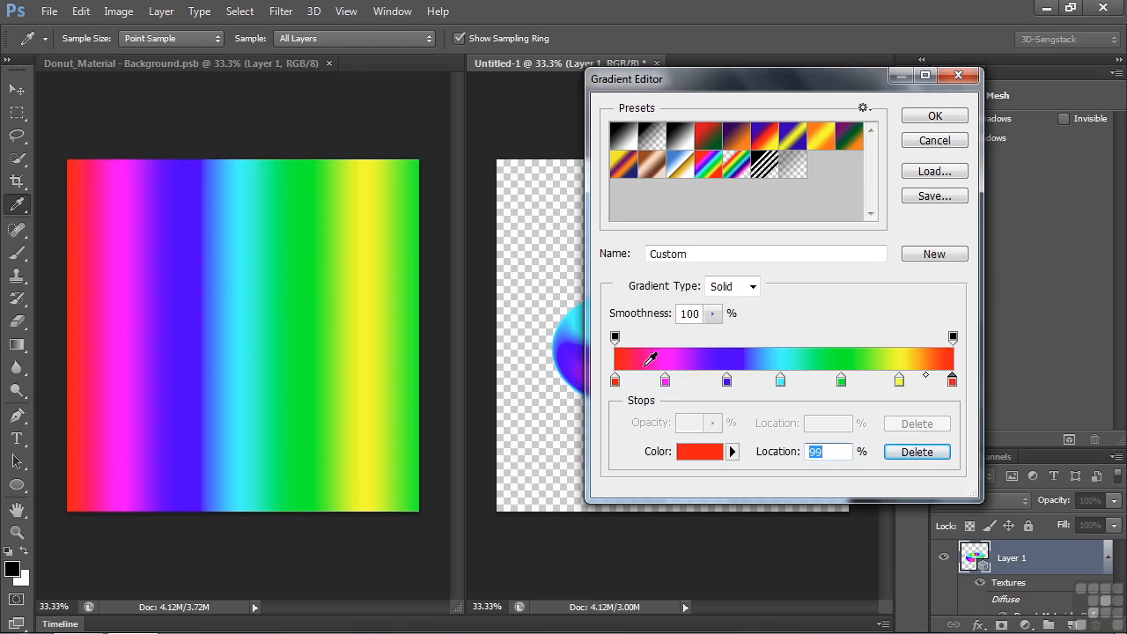
click(934, 117)
Step: Fill the environment texture horizontally with the red-to-red rainbow gradient, save it and return to the donut document
click(99, 317)
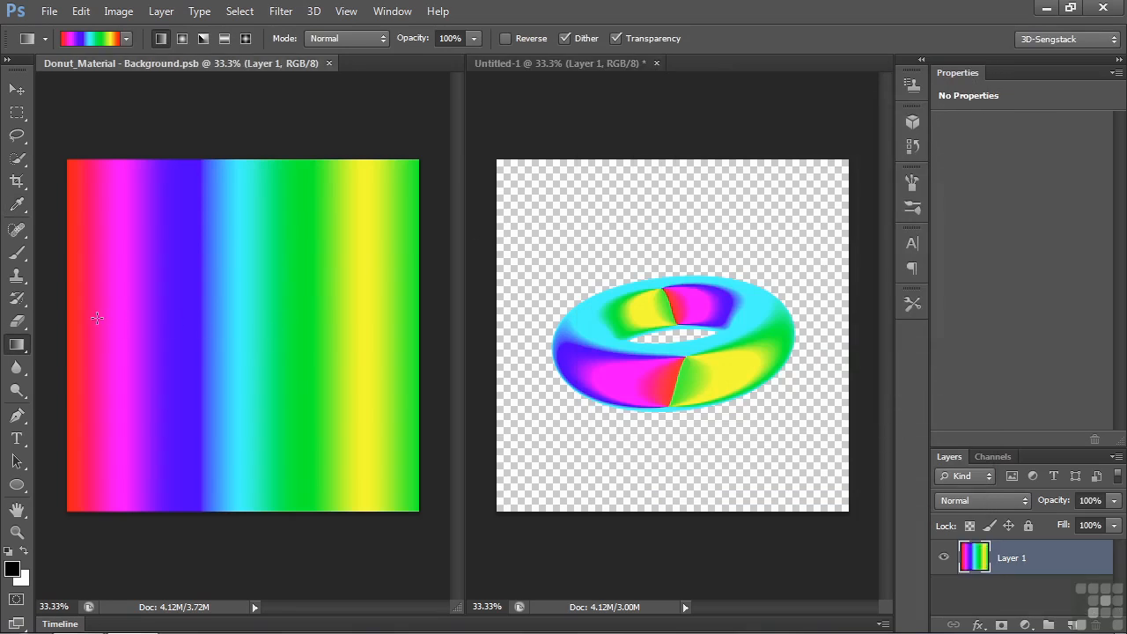
drag(65, 331, 419, 336)
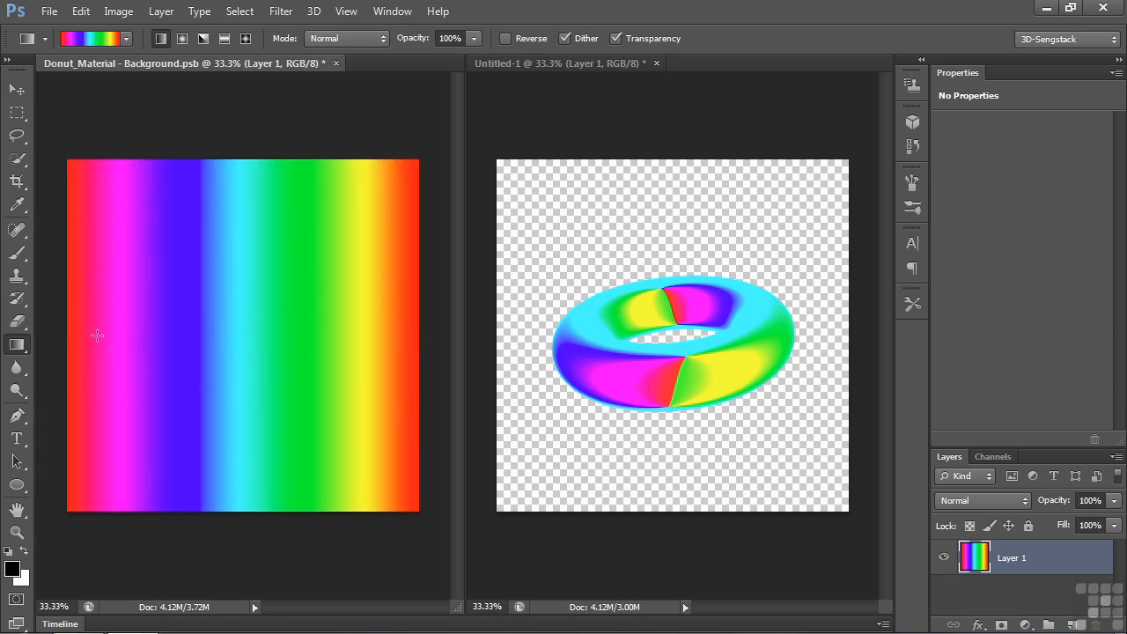
click(659, 378)
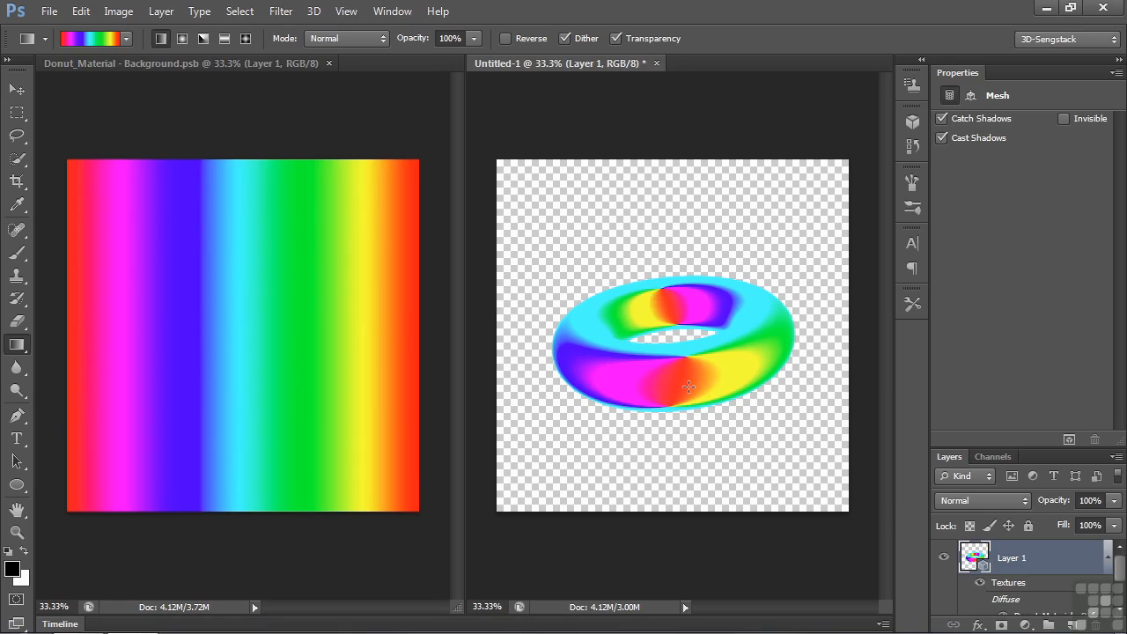
Step: Rotate the donut mesh level from side to side and tip it forward to expose more of its hole
key(v)
drag(669, 428, 703, 476)
drag(701, 458, 688, 452)
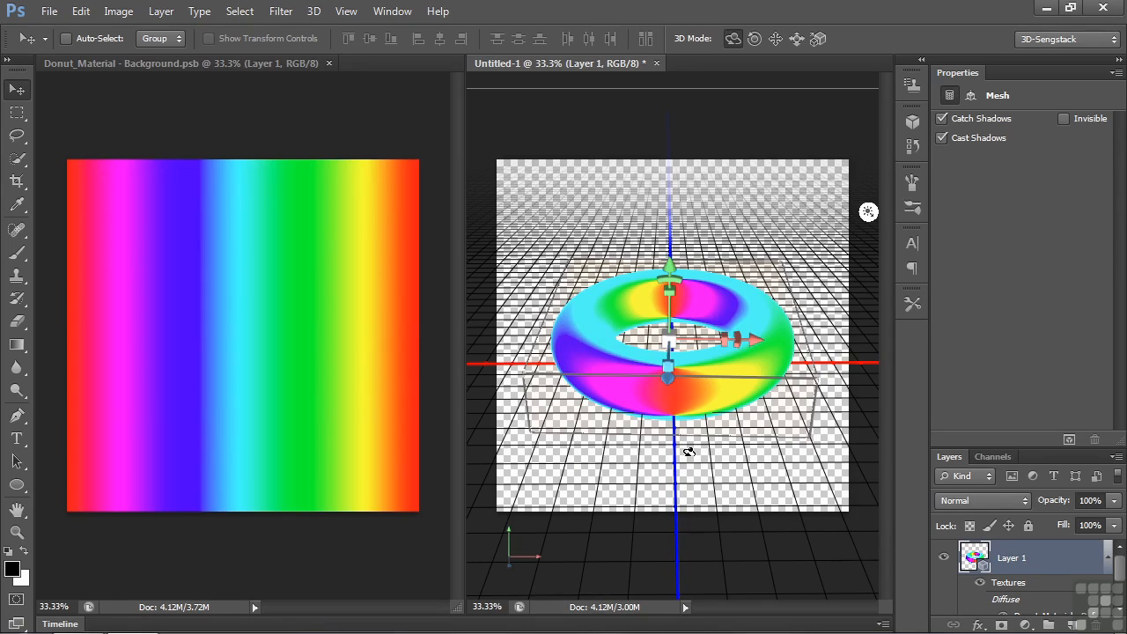
Step: Replace the donut material's environment texture with jungle-lo-res.jpg and rotate the donut to a flatter, slightly tilted angle
click(686, 405)
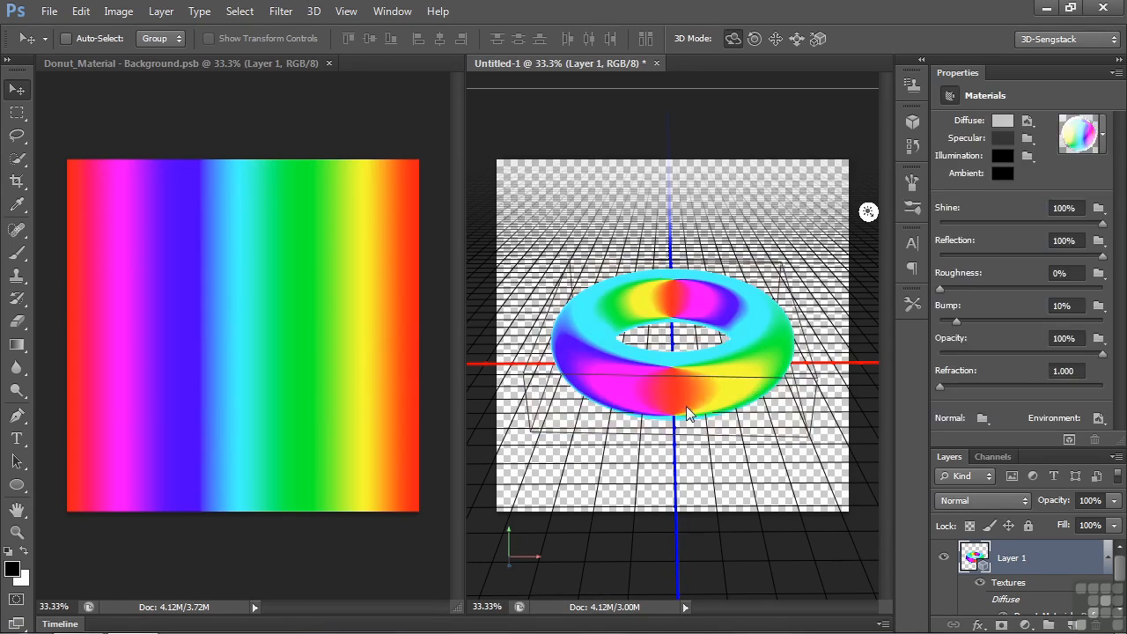
click(1099, 419)
click(1060, 502)
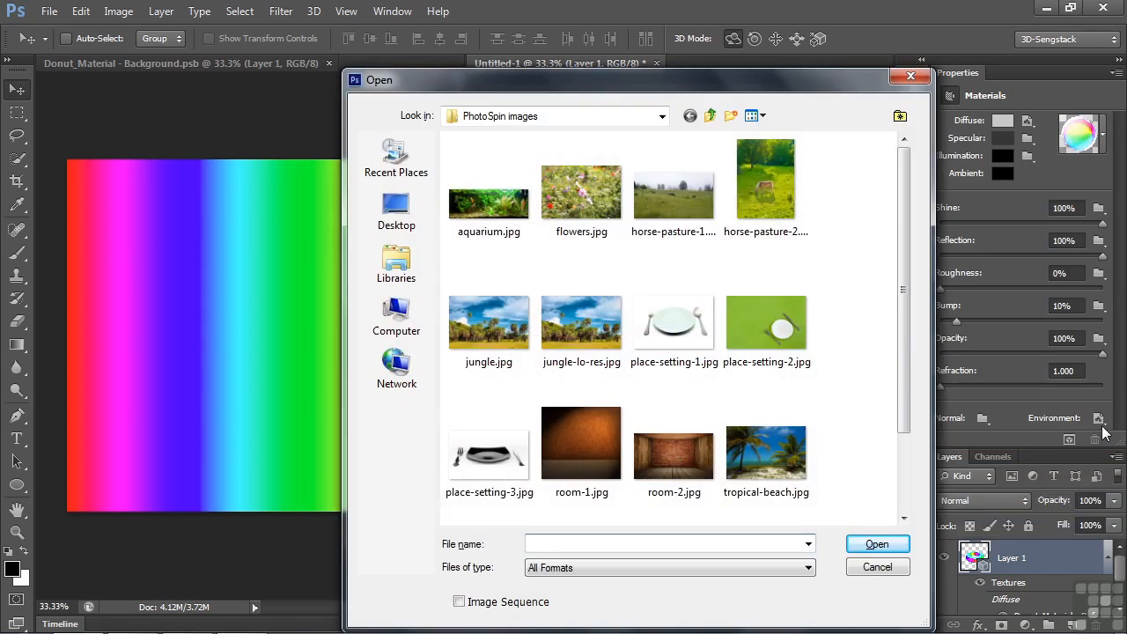
click(580, 326)
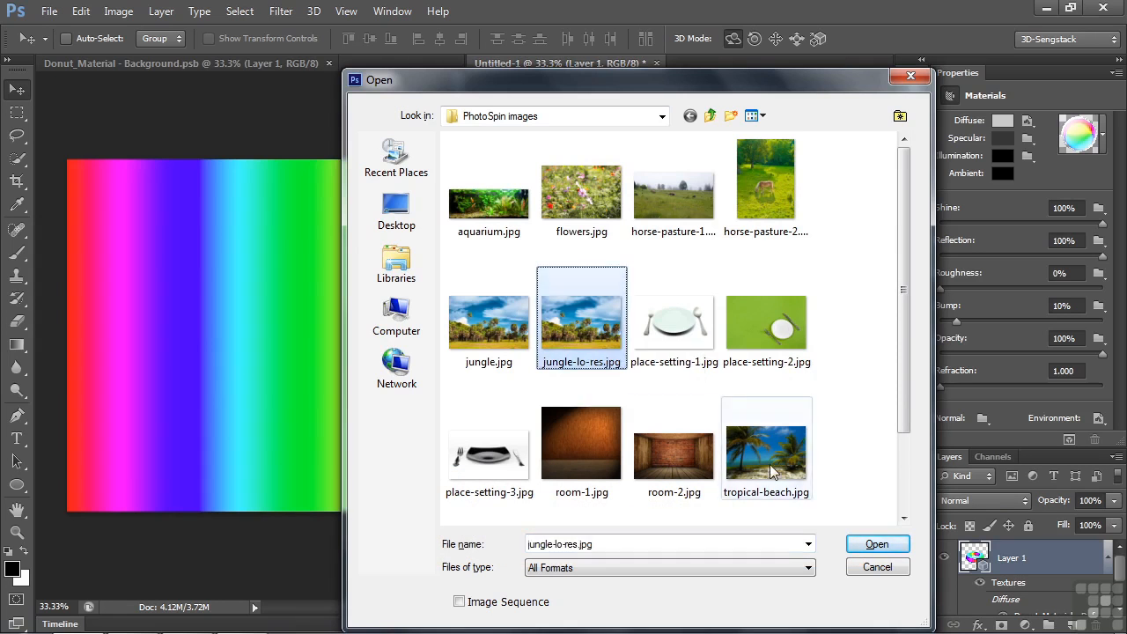
click(877, 544)
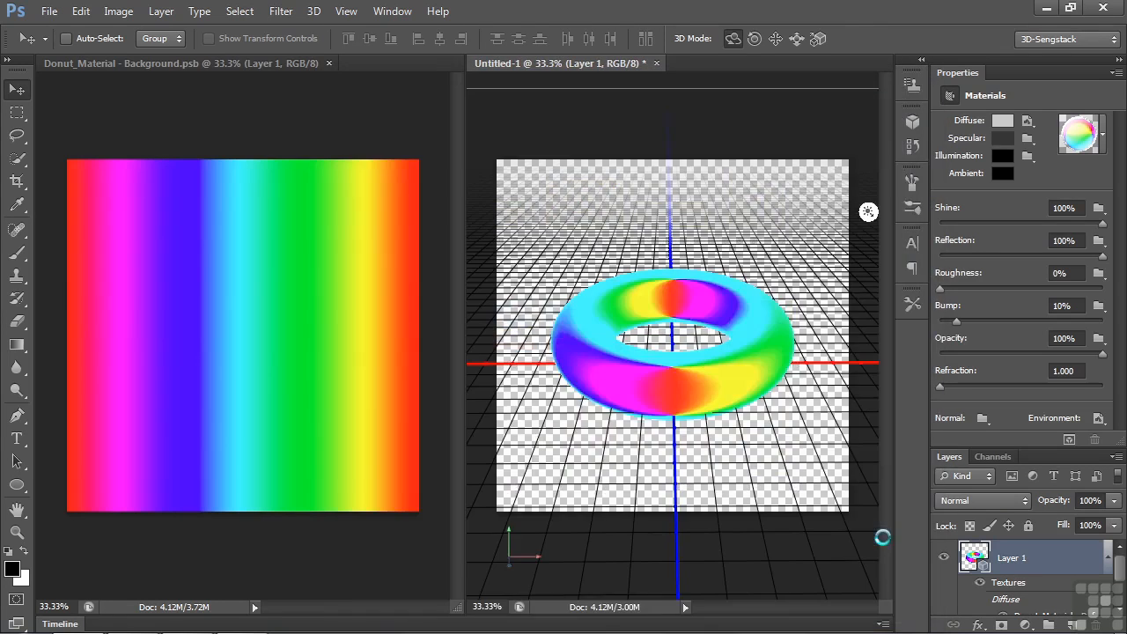
click(725, 394)
drag(715, 452, 689, 435)
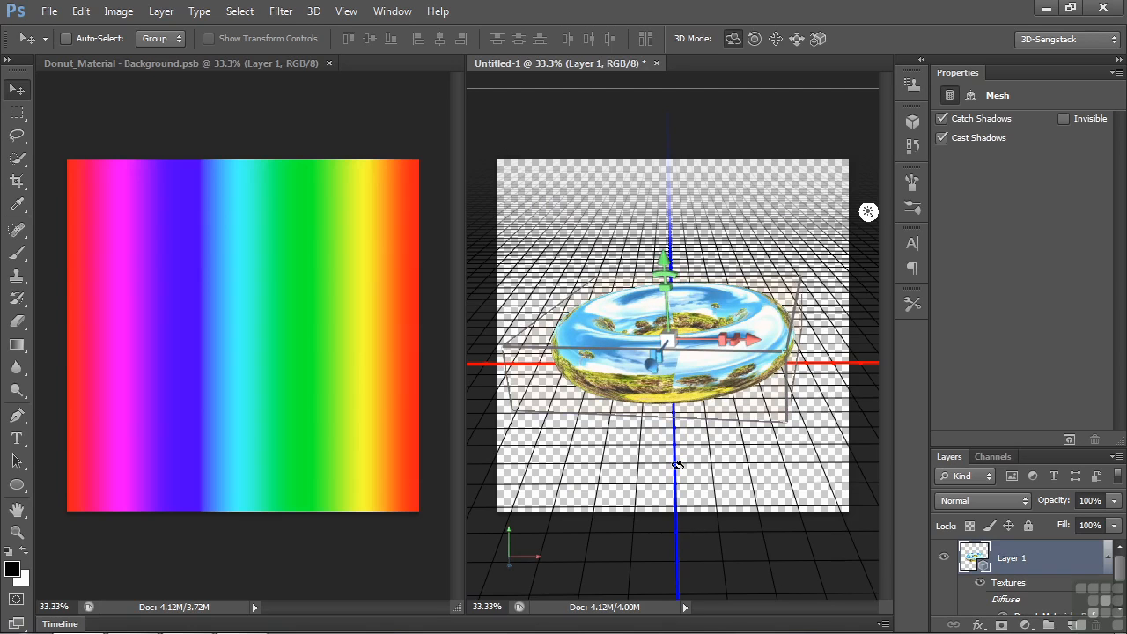
Step: Open the donut material's jungle environment texture for editing and dock its document beside the donut, grouped with Donut_Material - Background.psb
click(717, 342)
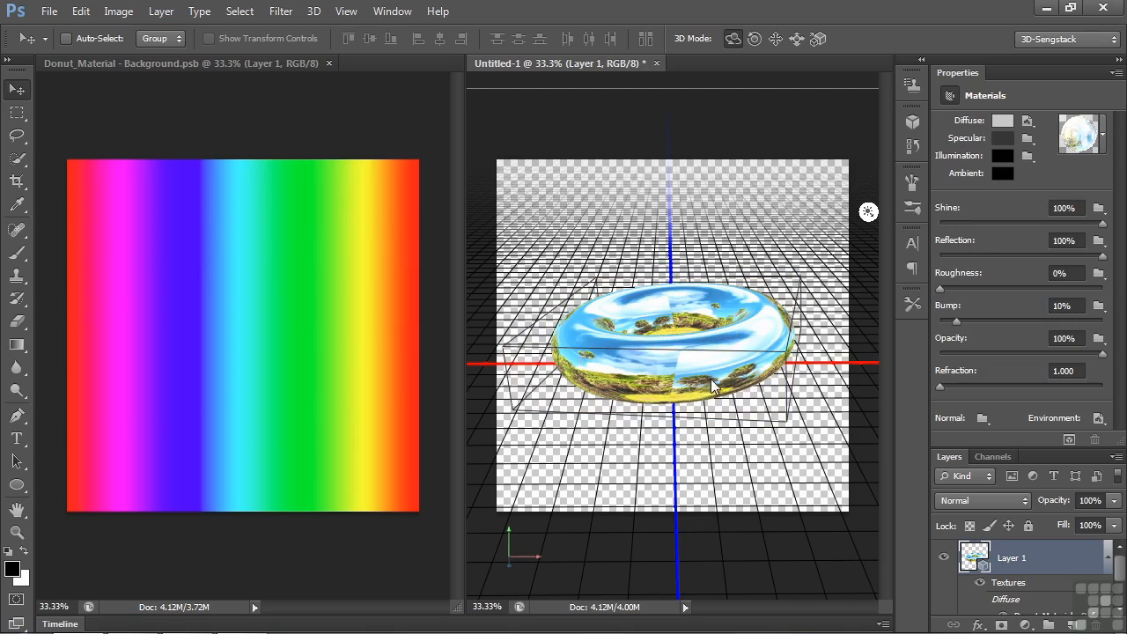
click(1098, 419)
click(1056, 438)
drag(712, 64, 107, 68)
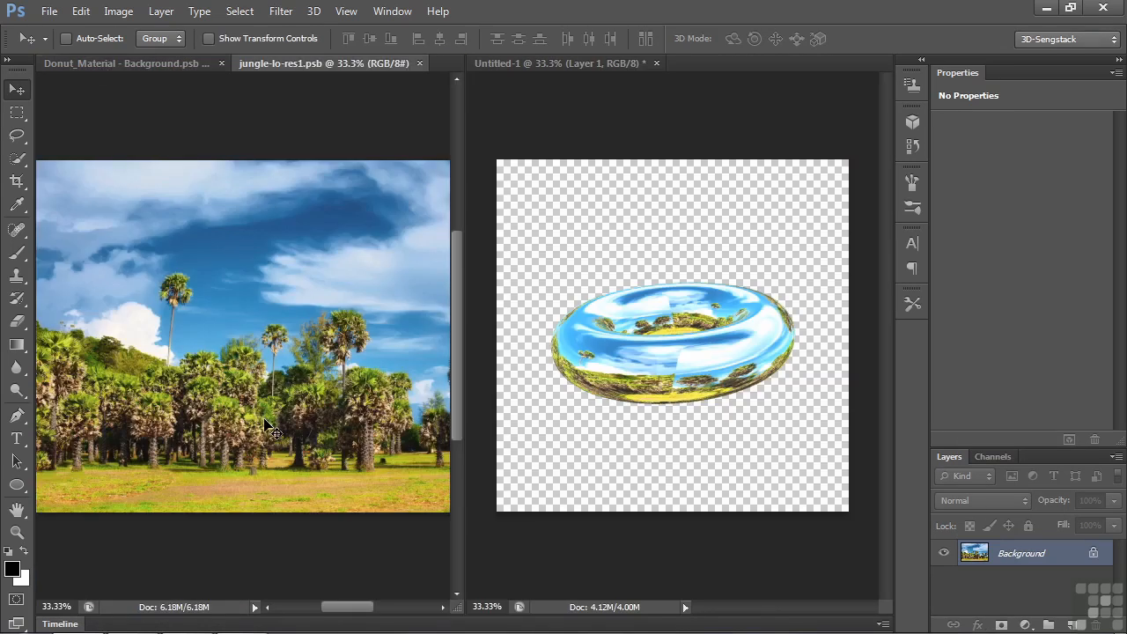
Step: Offset the jungle texture horizontally by 743 pixels to the right, wrapping it around so its edge seam falls inside the image
key(ctrl+minus)
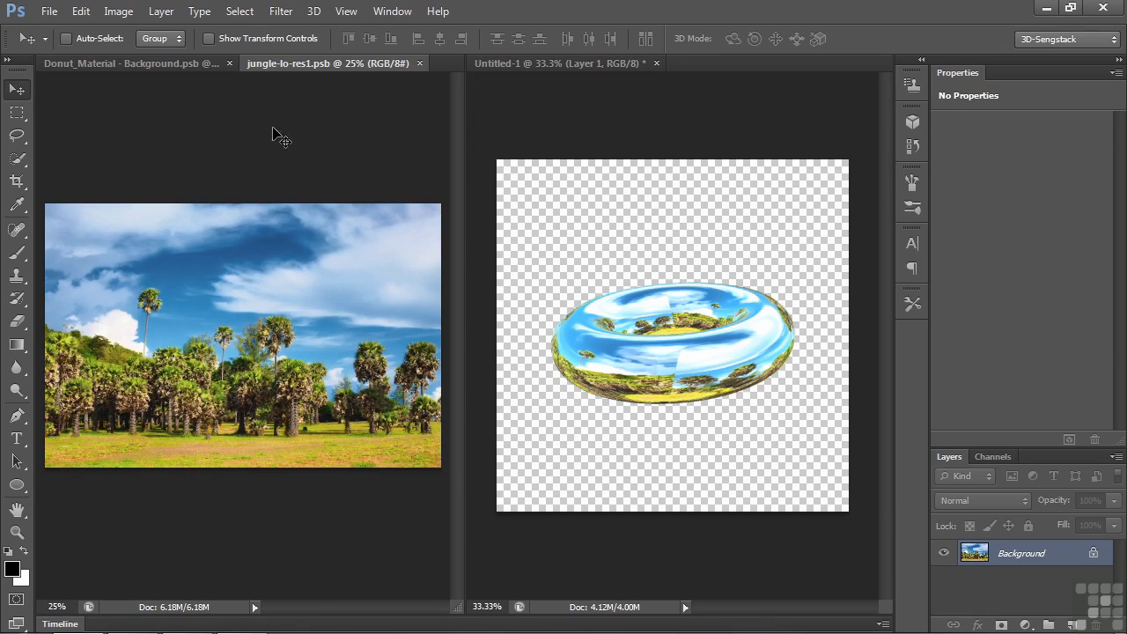
click(281, 11)
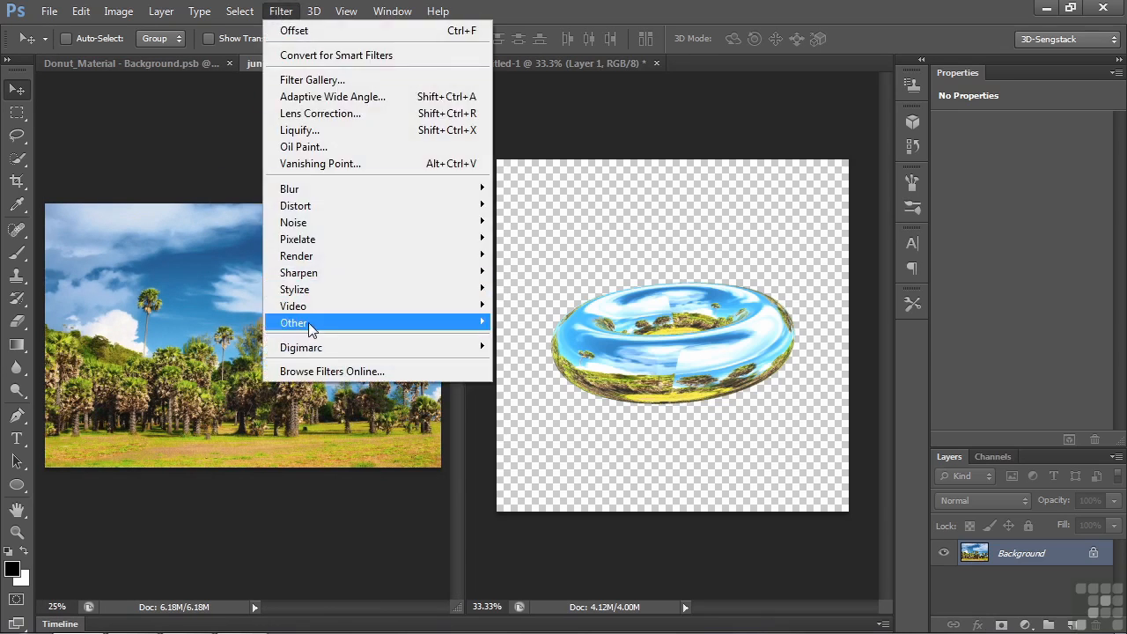
mouse_move(308, 322)
click(529, 392)
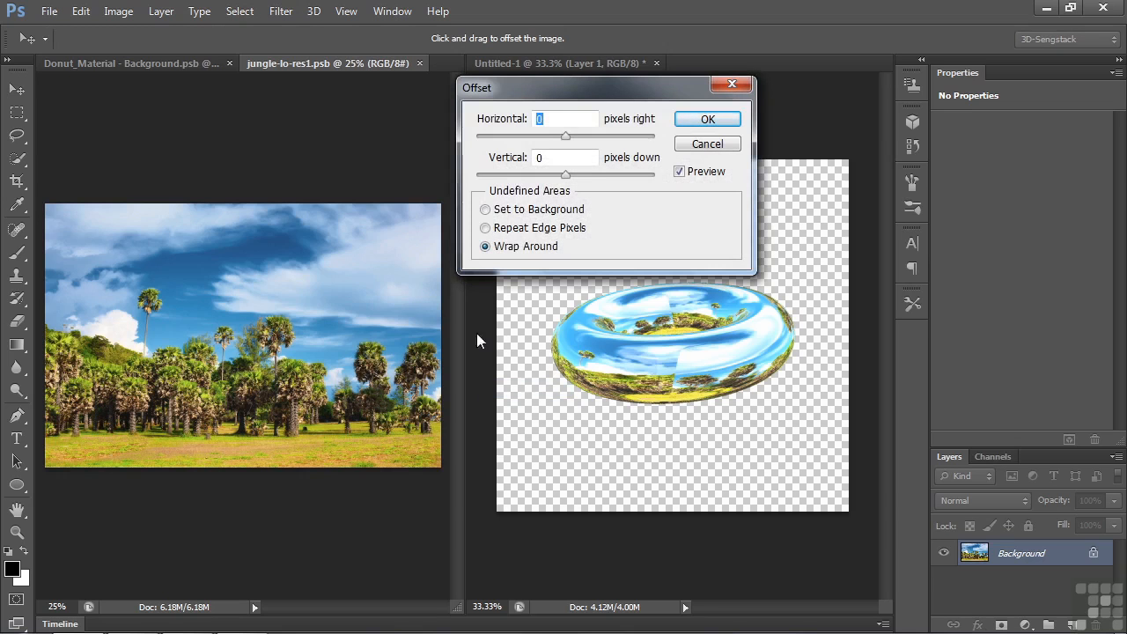
drag(566, 136, 591, 151)
click(725, 125)
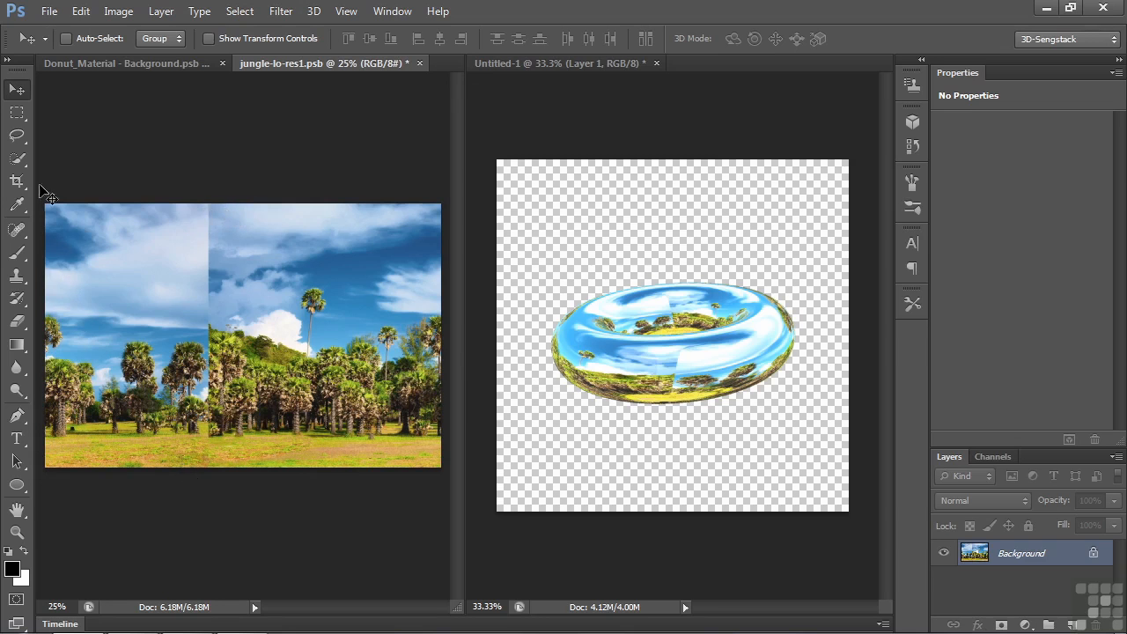
Step: Select a narrow full-height strip over the vertical seam and fill it with Content-Aware at 100% opacity in Normal mode
click(17, 112)
drag(177, 195, 236, 502)
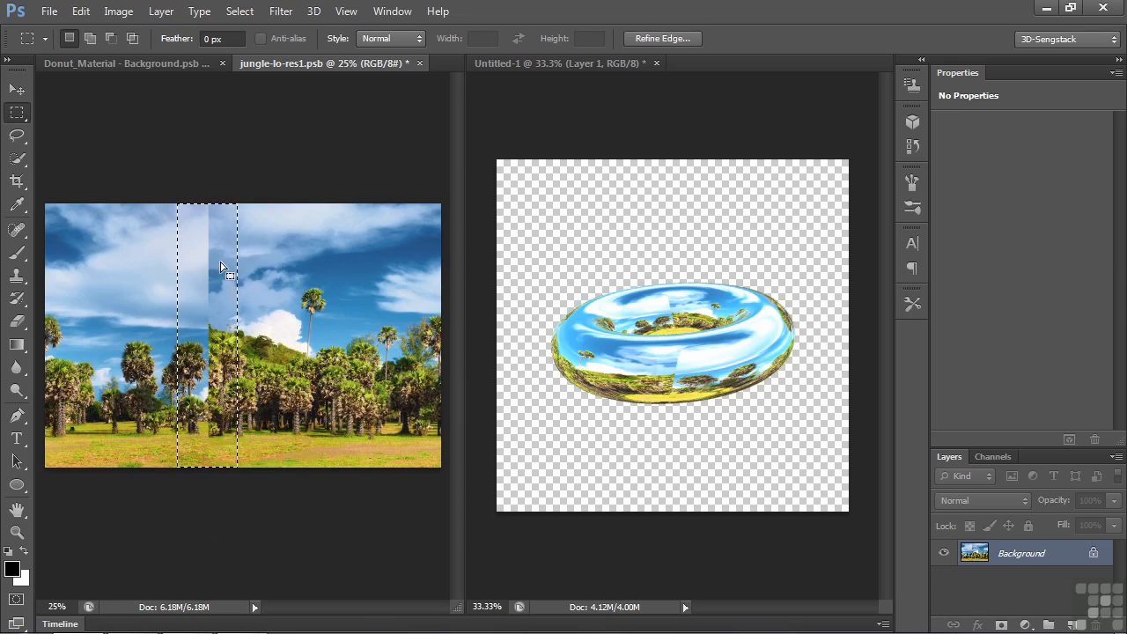
click(81, 11)
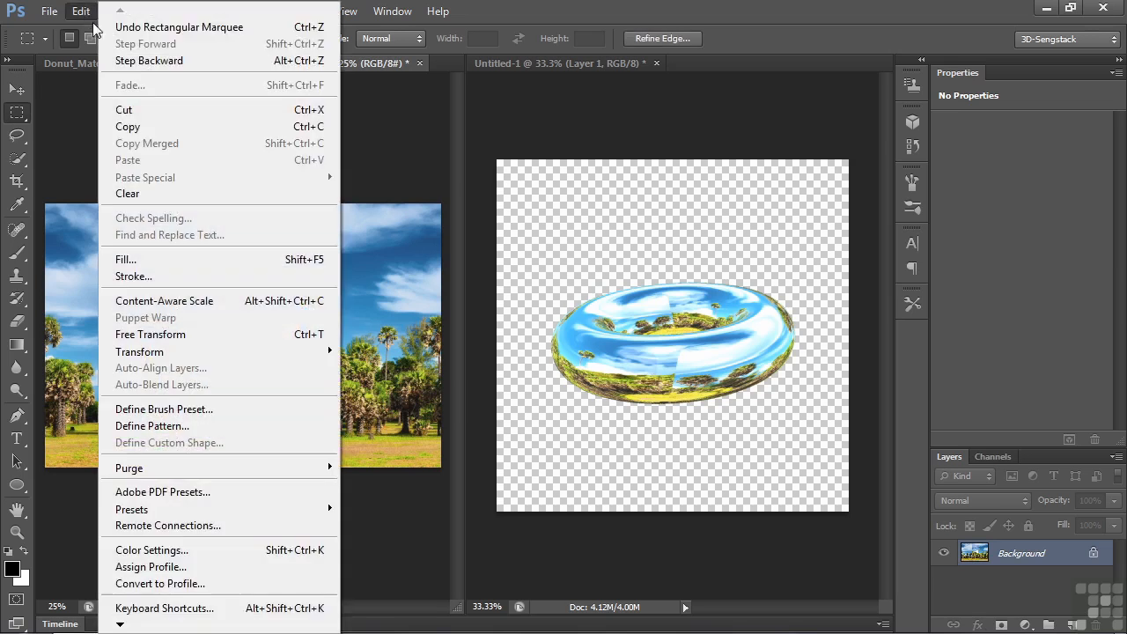
click(176, 259)
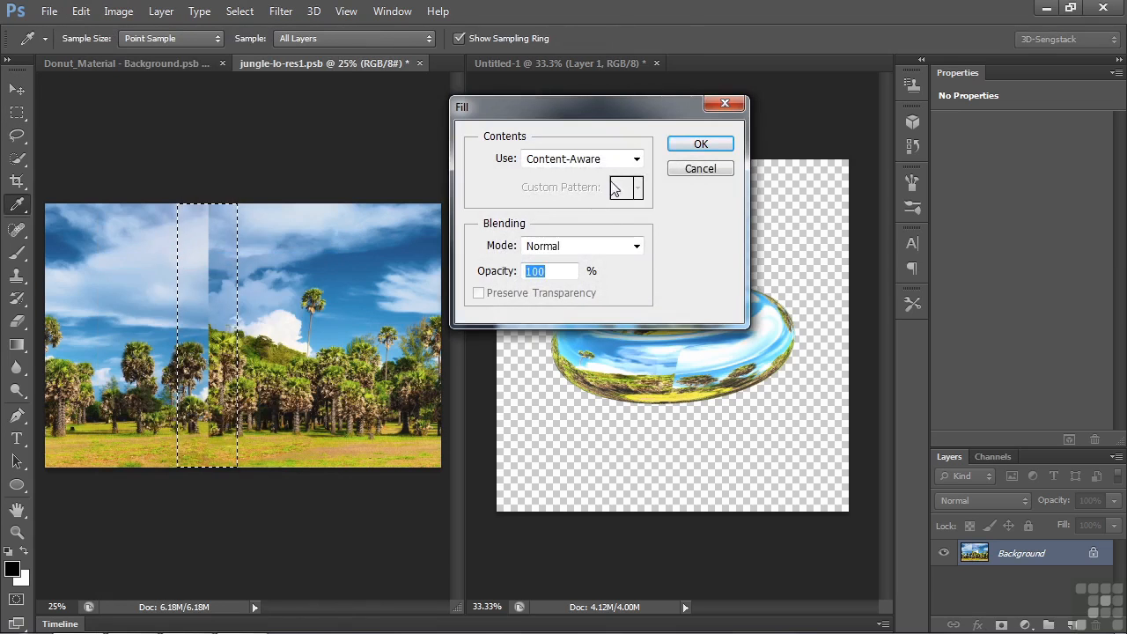
click(700, 143)
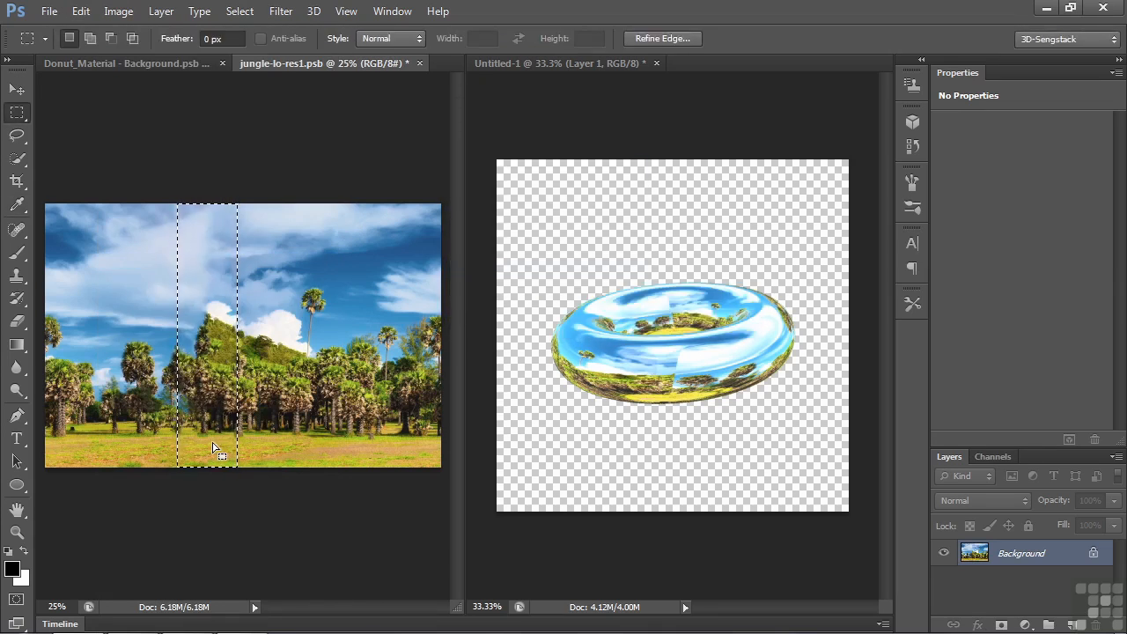
Step: Touch up the remaining seam in the sky and above the hill with the content-aware Spot Healing Brush, and clear the selection
click(16, 230)
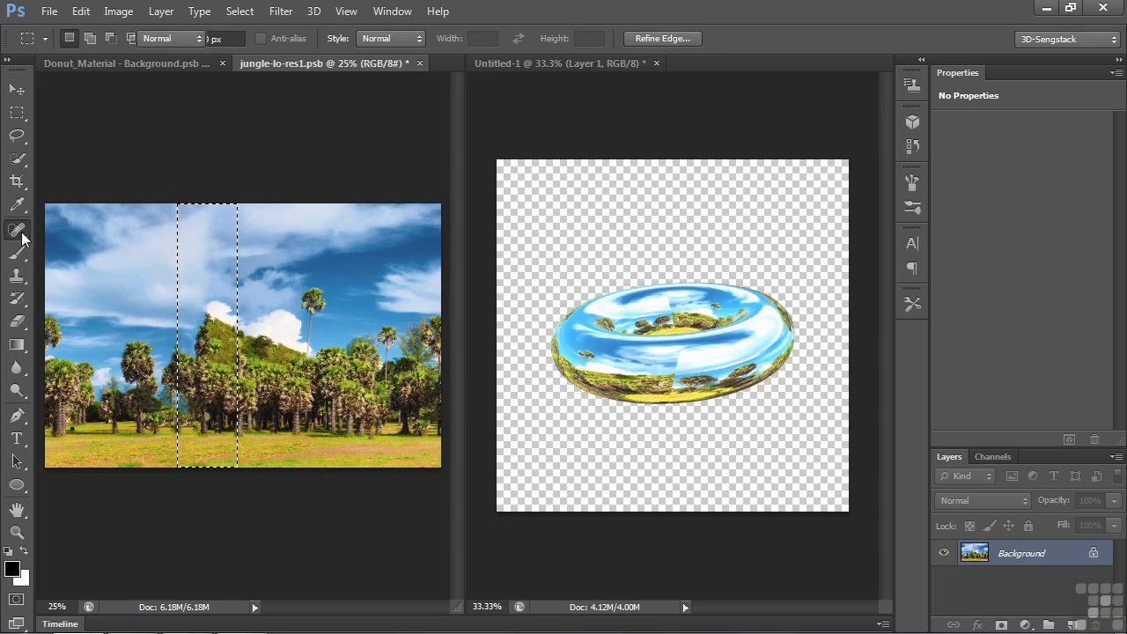
click(122, 226)
drag(214, 221, 208, 319)
click(212, 329)
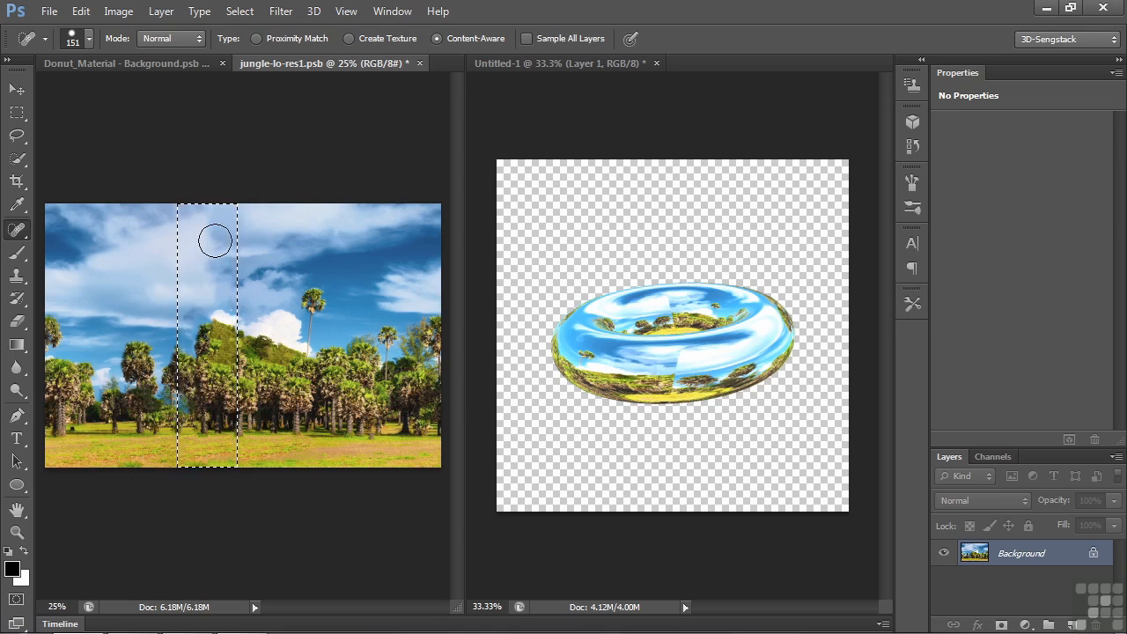
key(ctrl+d)
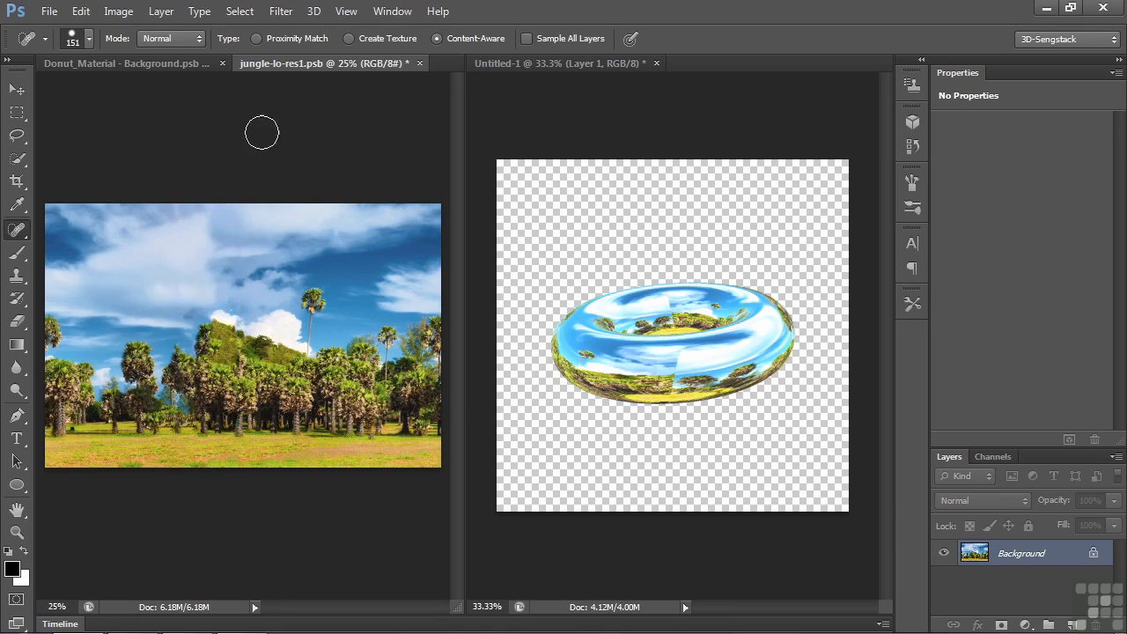
Step: Preview the jungle texture's wrapped edges with the Offset filter, and accept it with a horizontal offset of 0 pixels
click(281, 10)
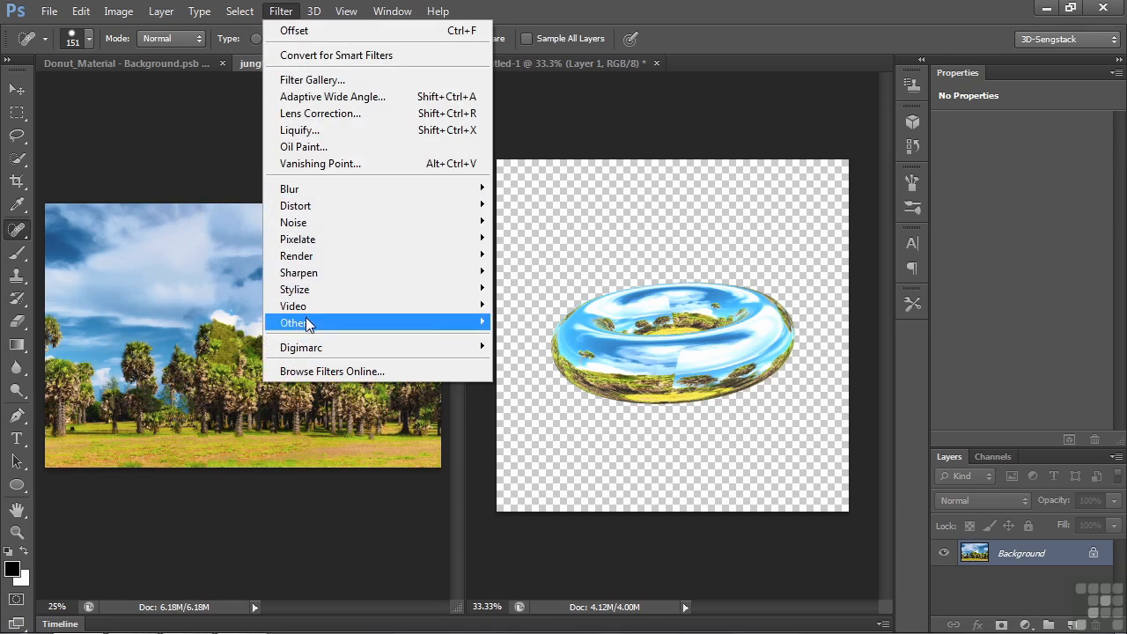
mouse_move(326, 322)
click(525, 387)
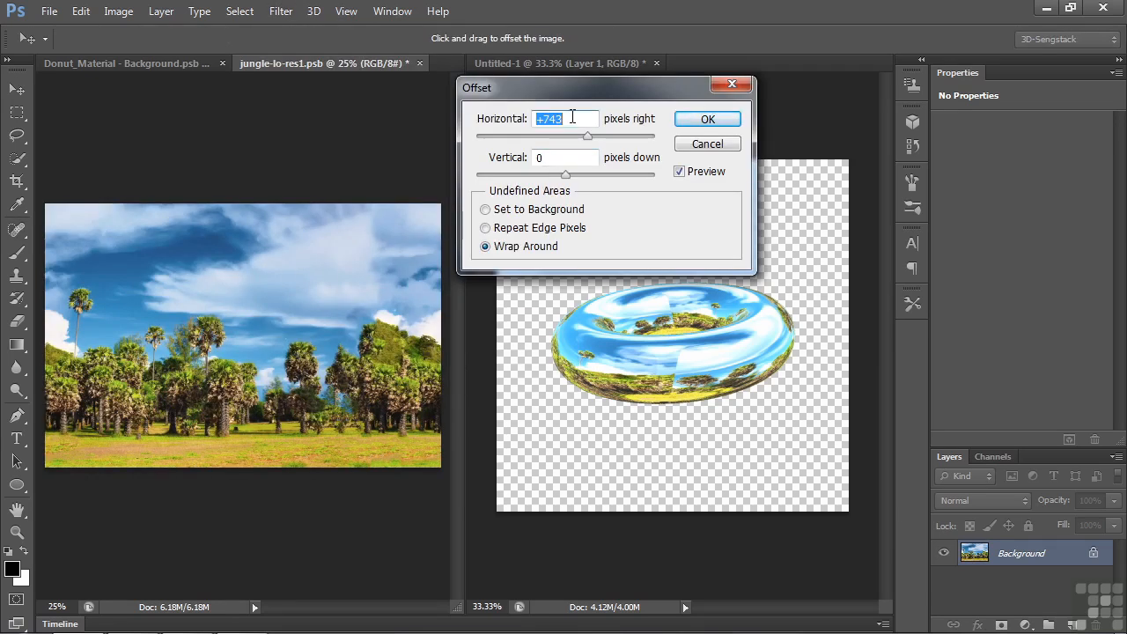
text(0)
click(700, 118)
key(j)
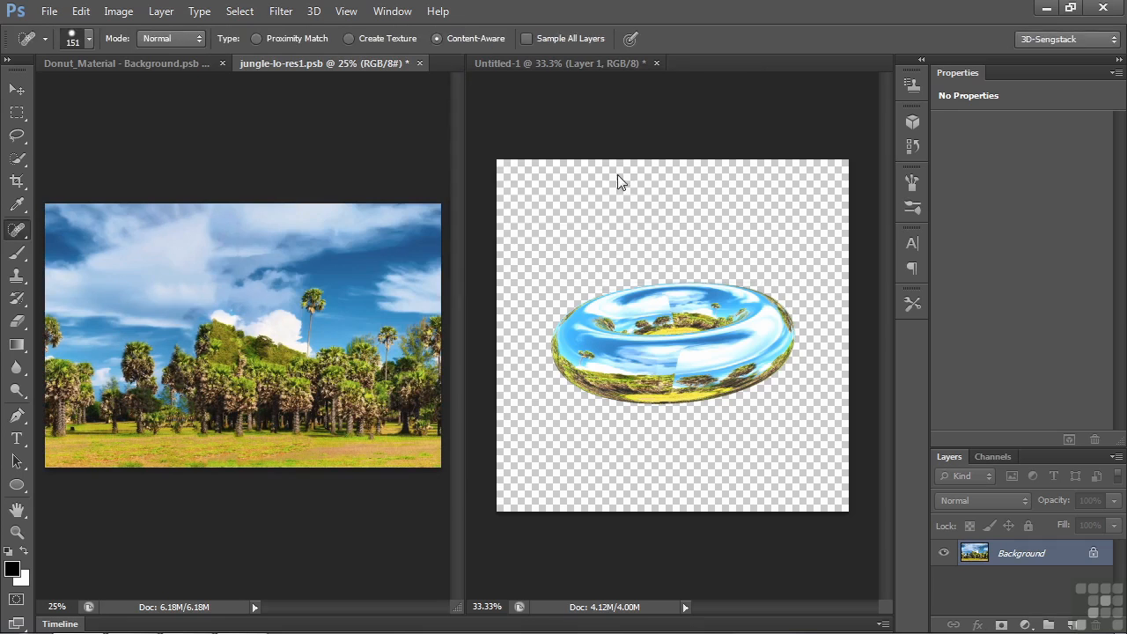
Step: Save the repaired jungle texture to update the donut, and rotate the donut mesh in its document to a steeper, sideways-tilted angle
key(ctrl+s)
click(670, 370)
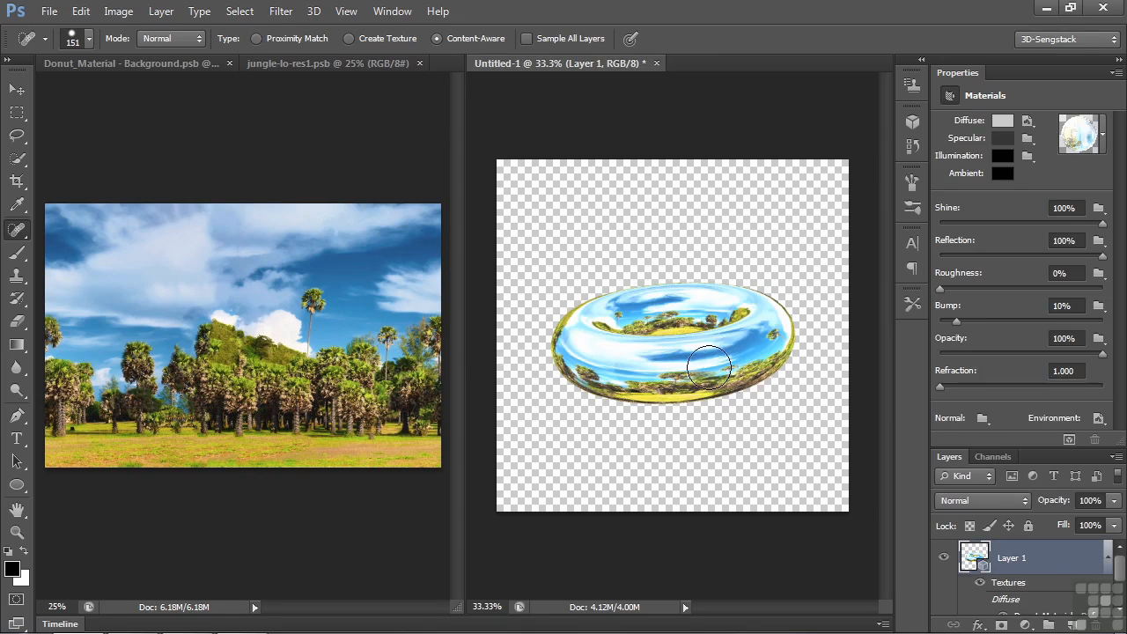
key(v)
drag(685, 427, 727, 461)
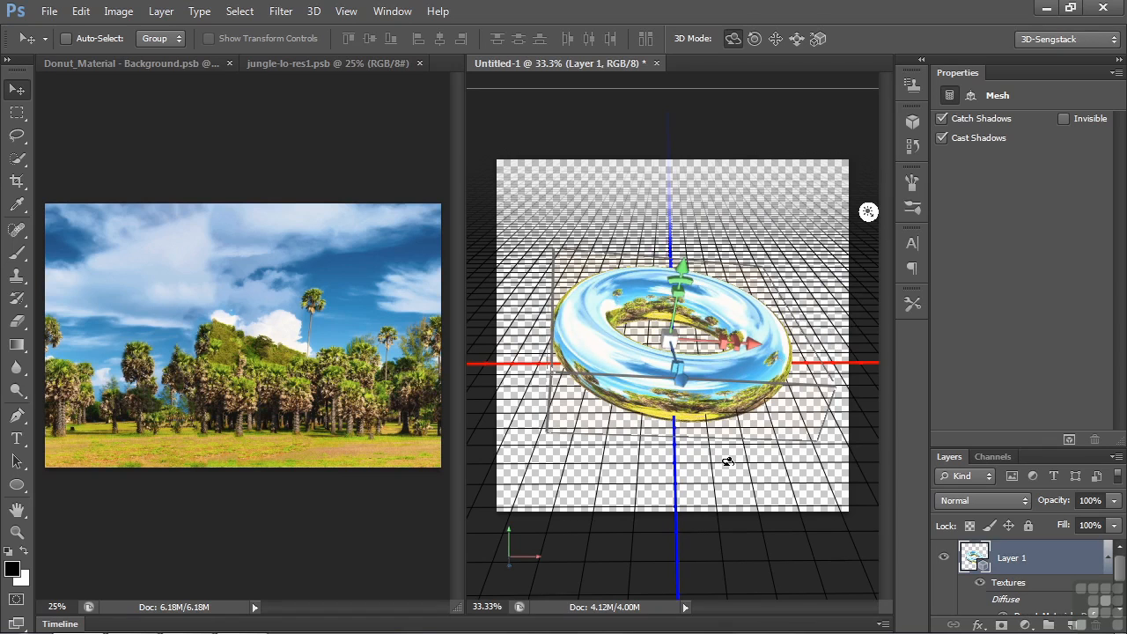